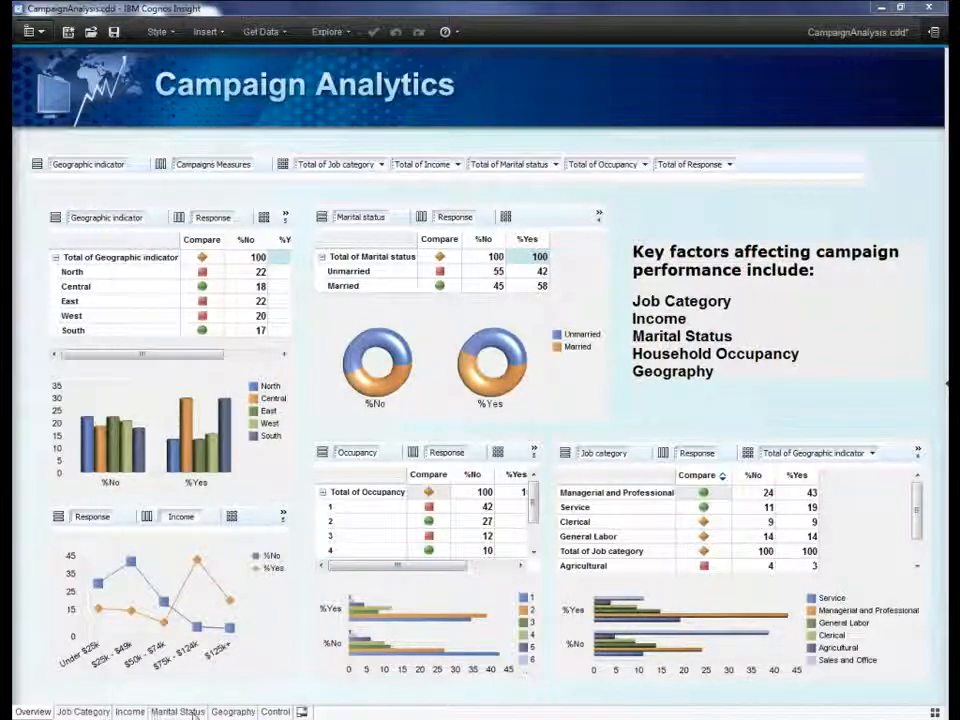
# - Preview all workspace pages as thumbnails and examine the geographic response table on the Overview page
pyautogui.click(935, 712)
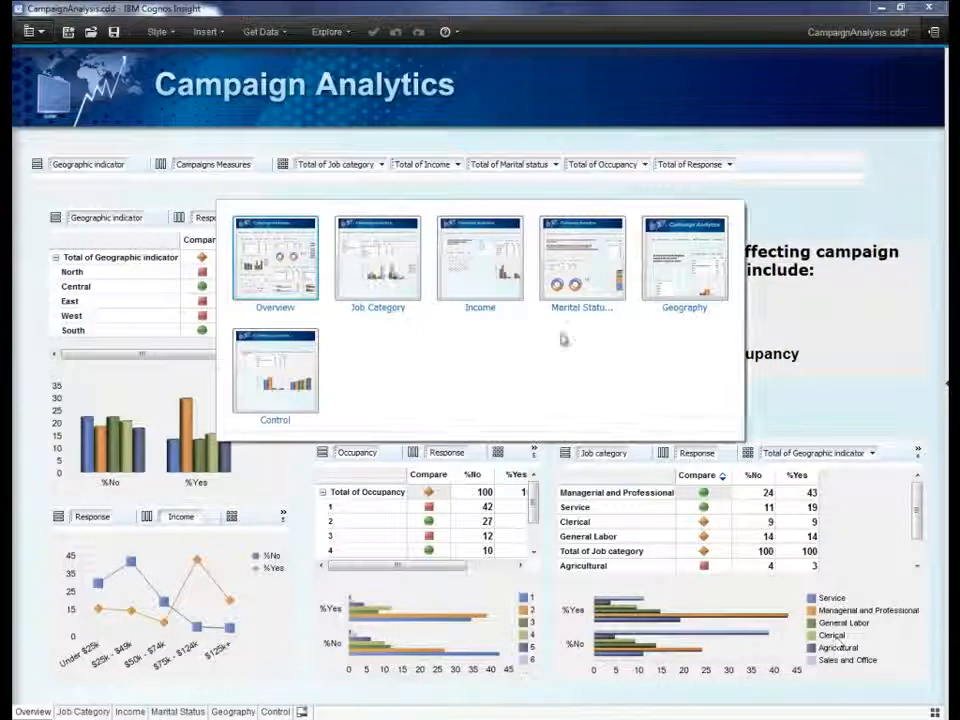
pyautogui.click(311, 288)
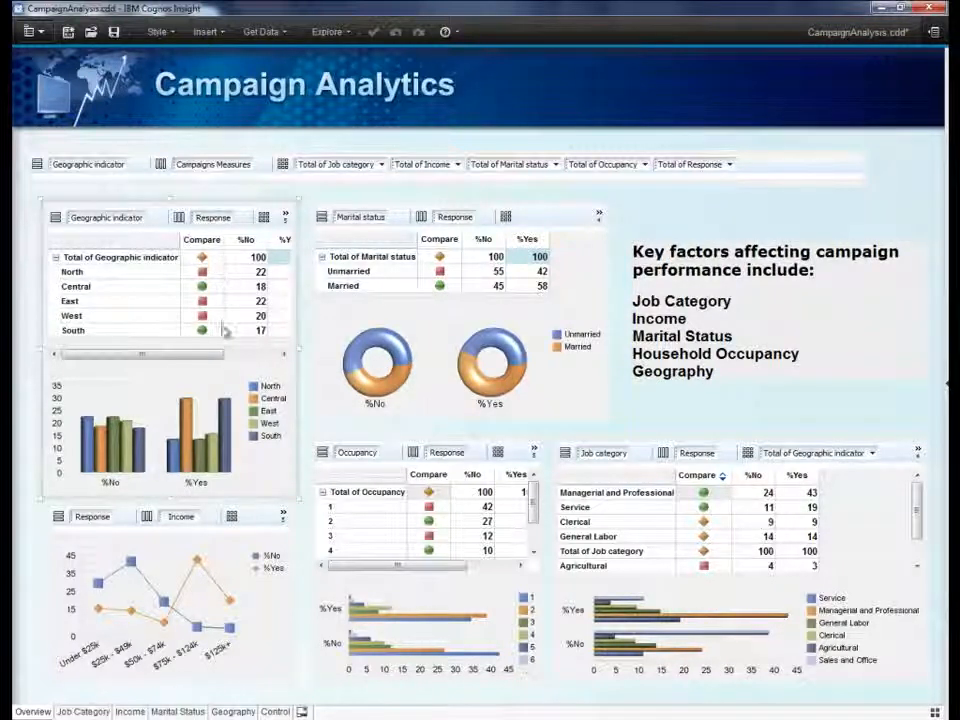
pyautogui.moveTo(220, 355)
pyautogui.mouseDown()
pyautogui.moveTo(258, 363)
pyautogui.moveTo(222, 360)
pyautogui.mouseUp()
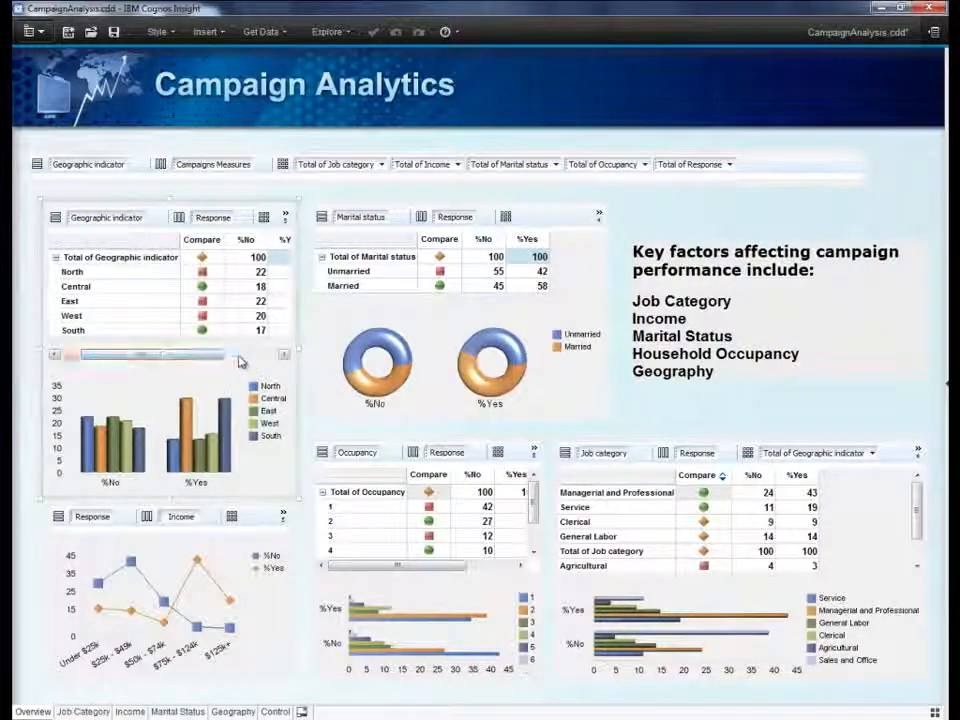
# - Filter the Overview dashboard by the $125k+ income band, and switch the income filter to Under $25k
pyautogui.click(459, 166)
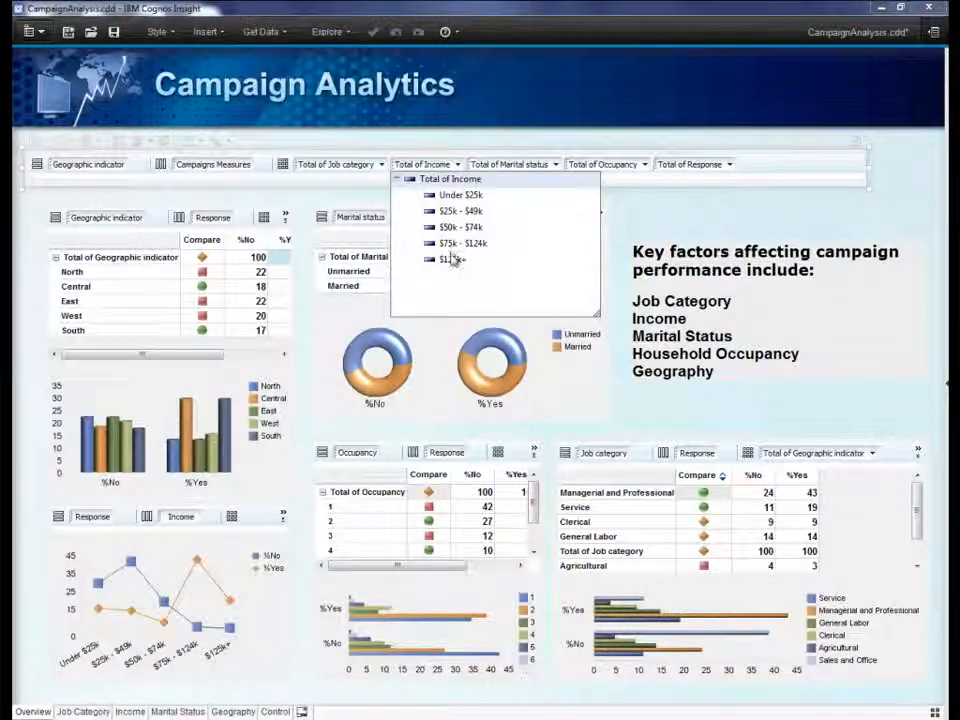
pyautogui.click(452, 260)
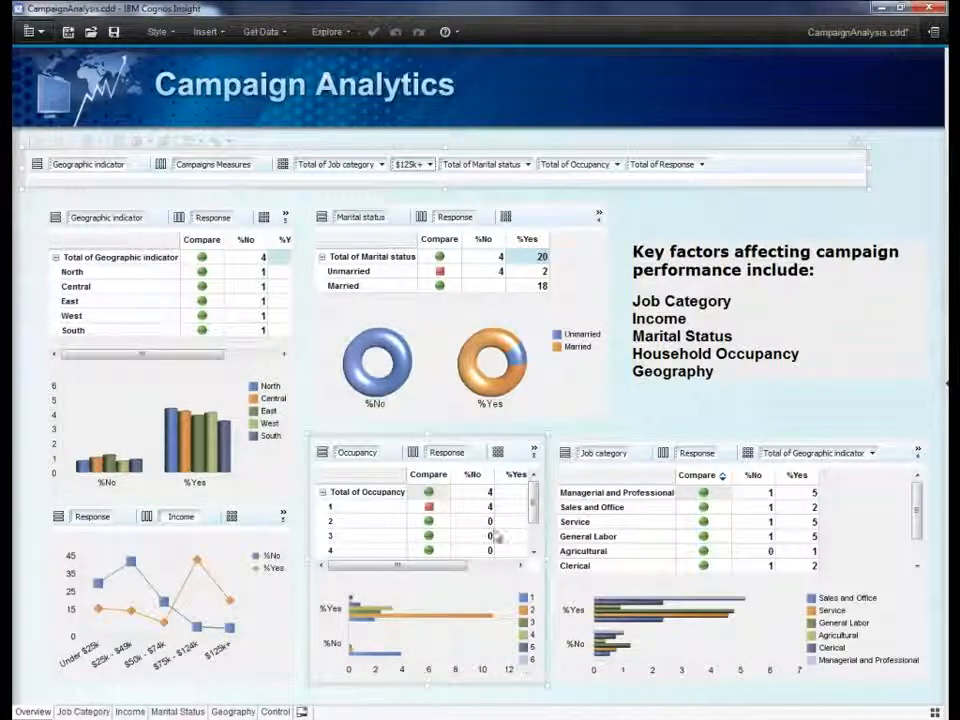
pyautogui.click(432, 166)
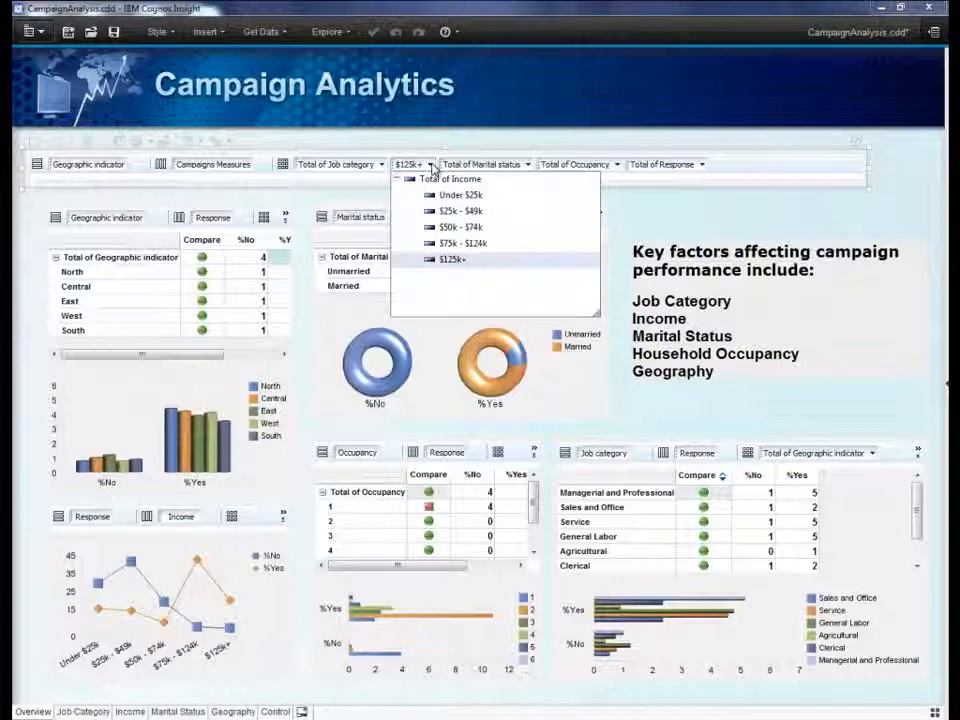
pyautogui.click(431, 197)
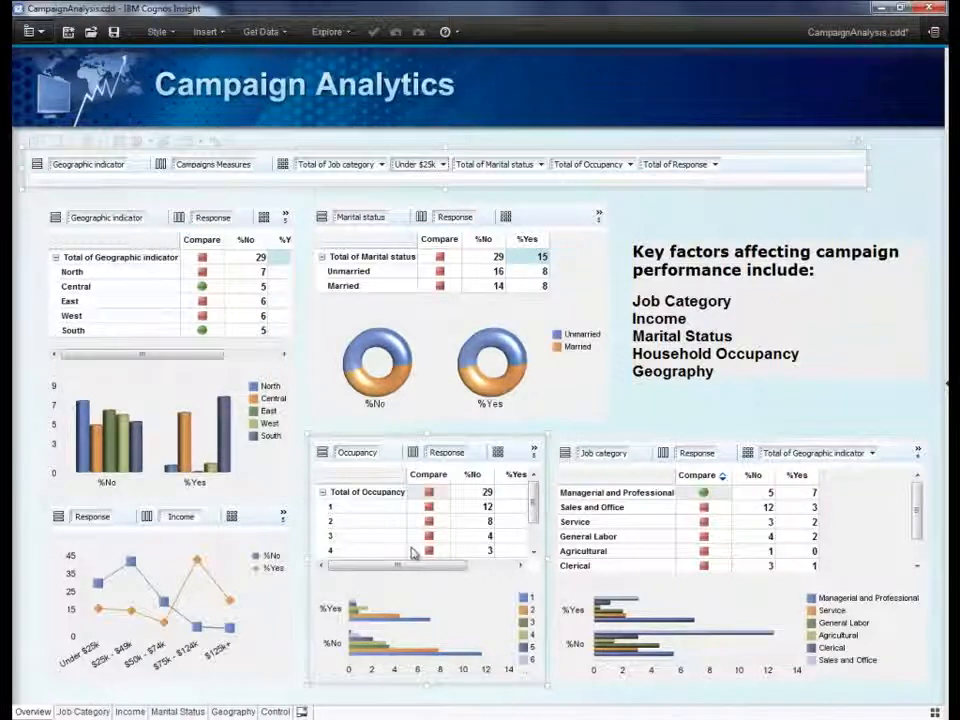
# - On the Marital Status page, change the marital status donut charts to the 3D Column chart type
pyautogui.click(199, 711)
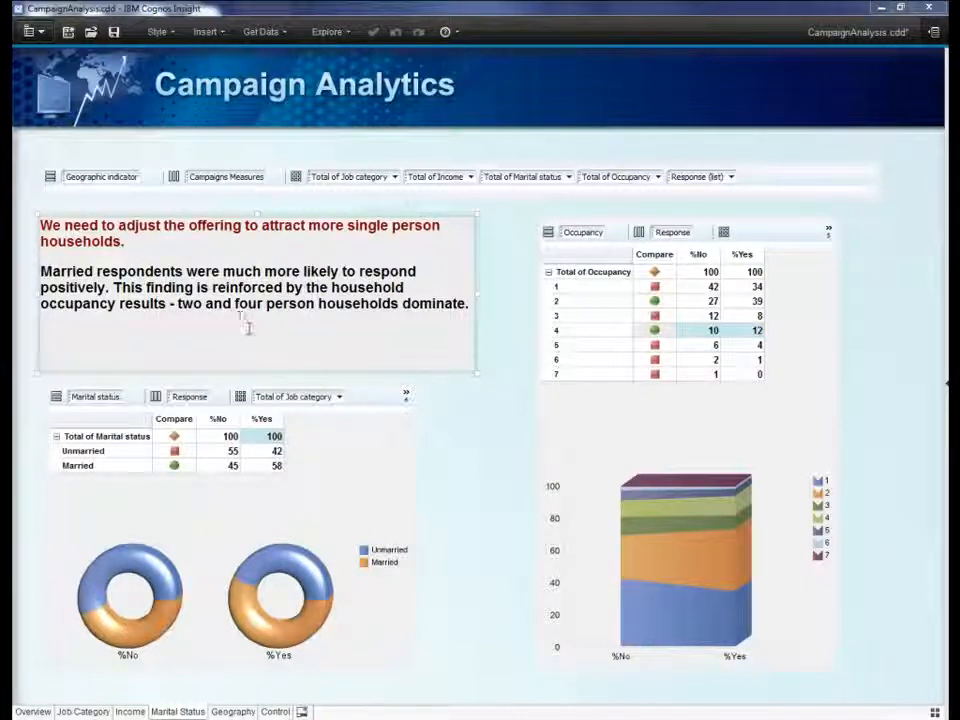
pyautogui.moveTo(341, 393)
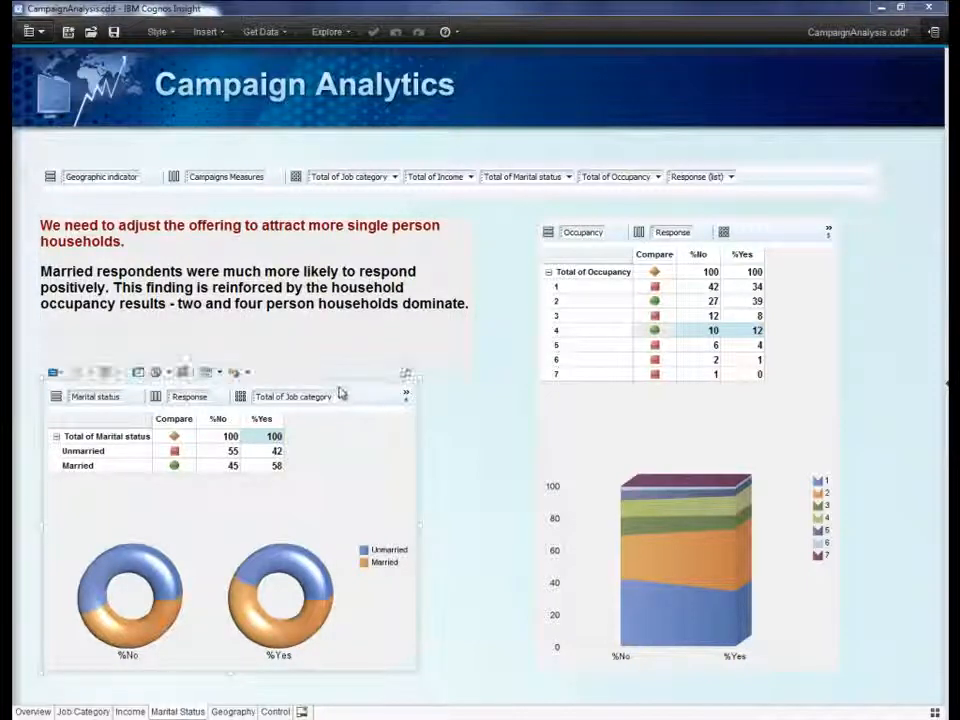
pyautogui.click(247, 374)
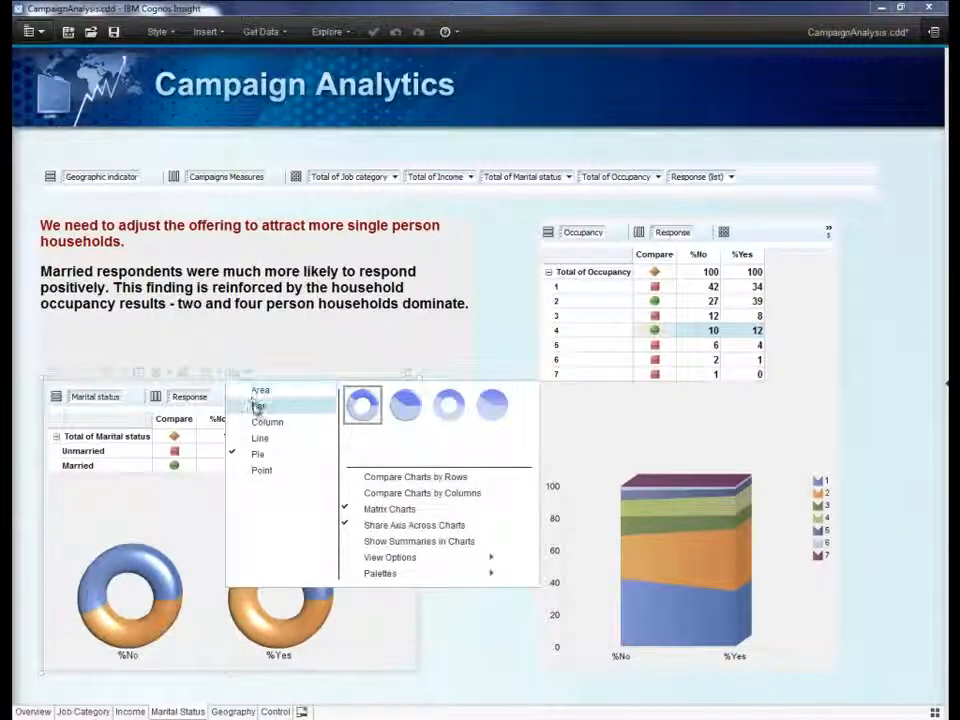
pyautogui.click(257, 422)
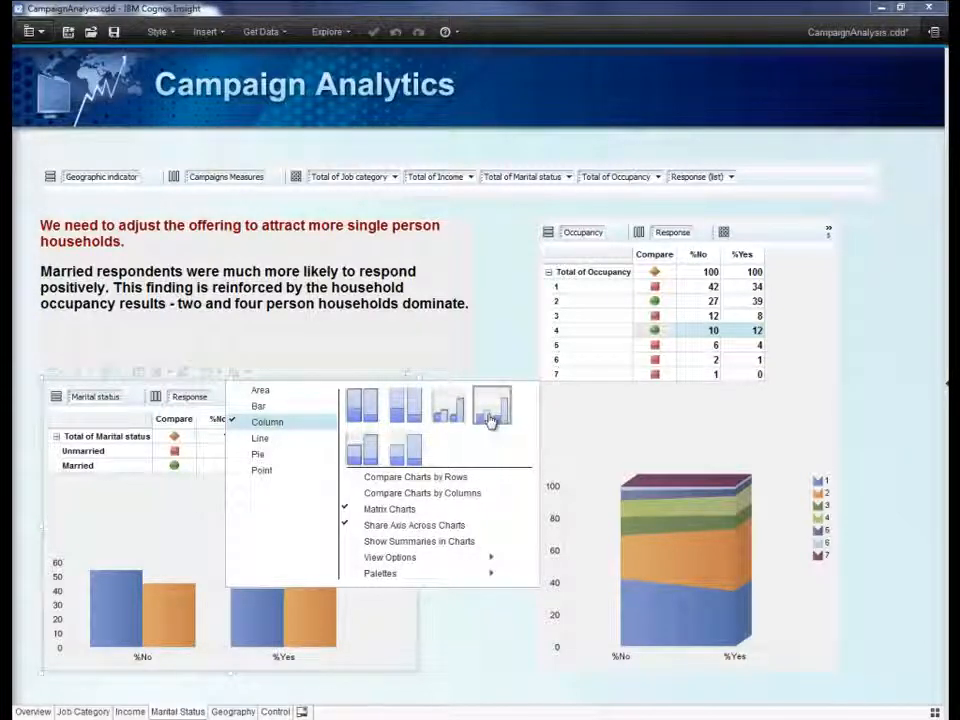
pyautogui.click(450, 416)
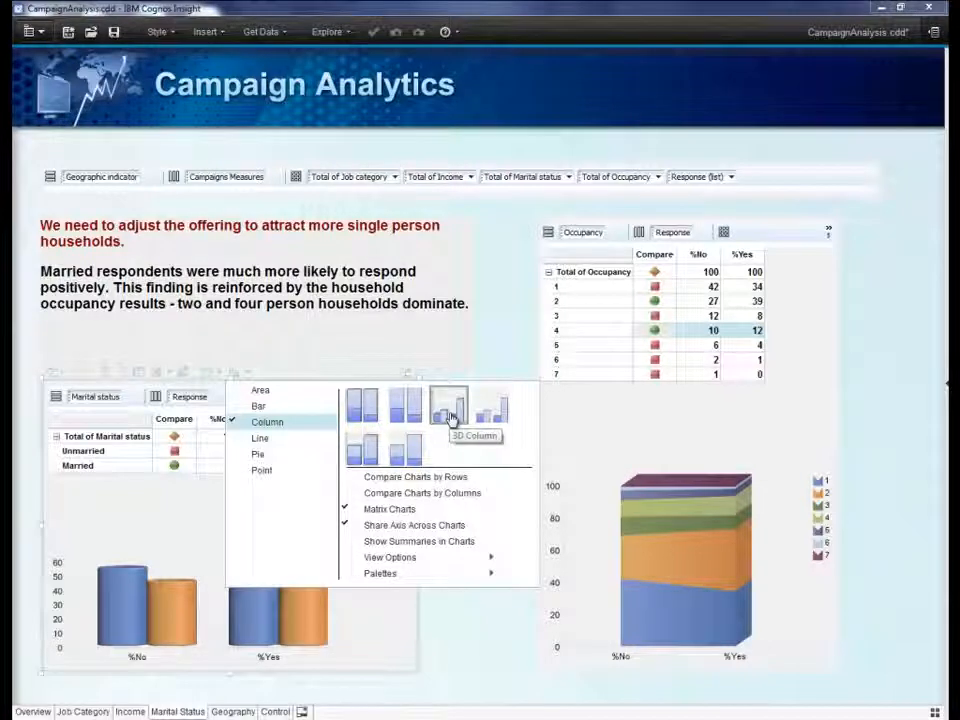
pyautogui.click(491, 369)
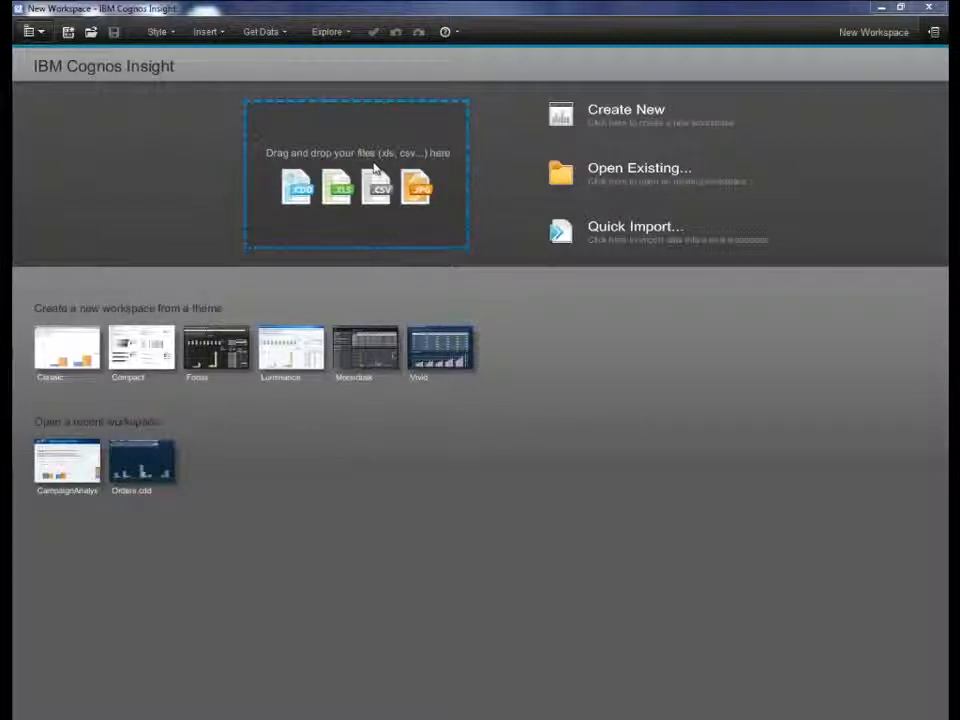
# - Start a data import from the relational (ODBC) source Campaign Response Data and proceed to the mapping stage
pyautogui.click(283, 33)
pyautogui.click(294, 73)
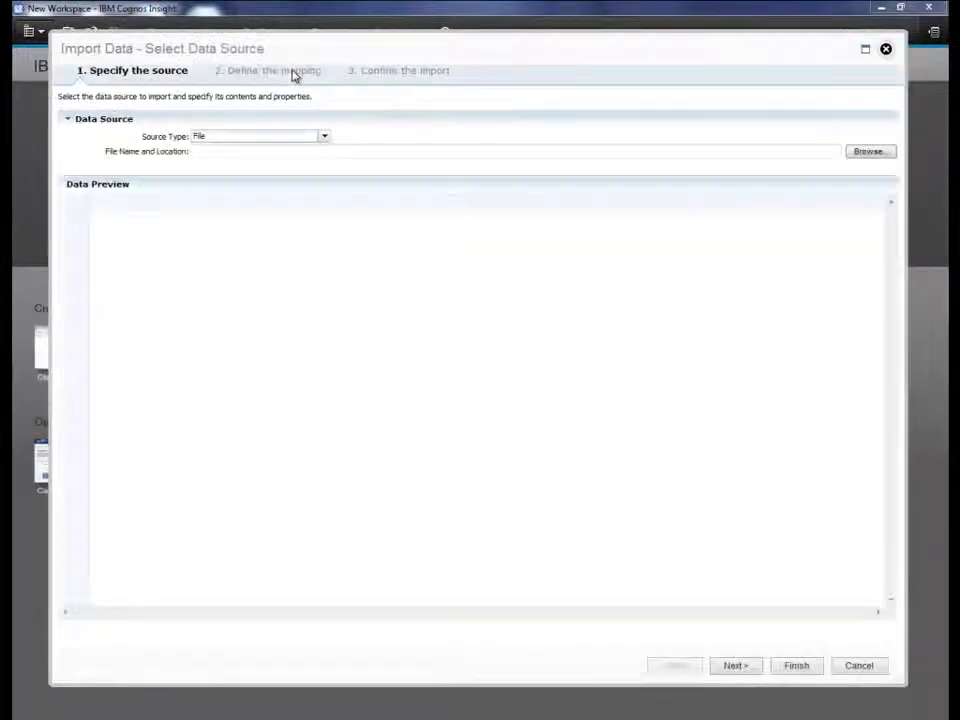
pyautogui.click(322, 137)
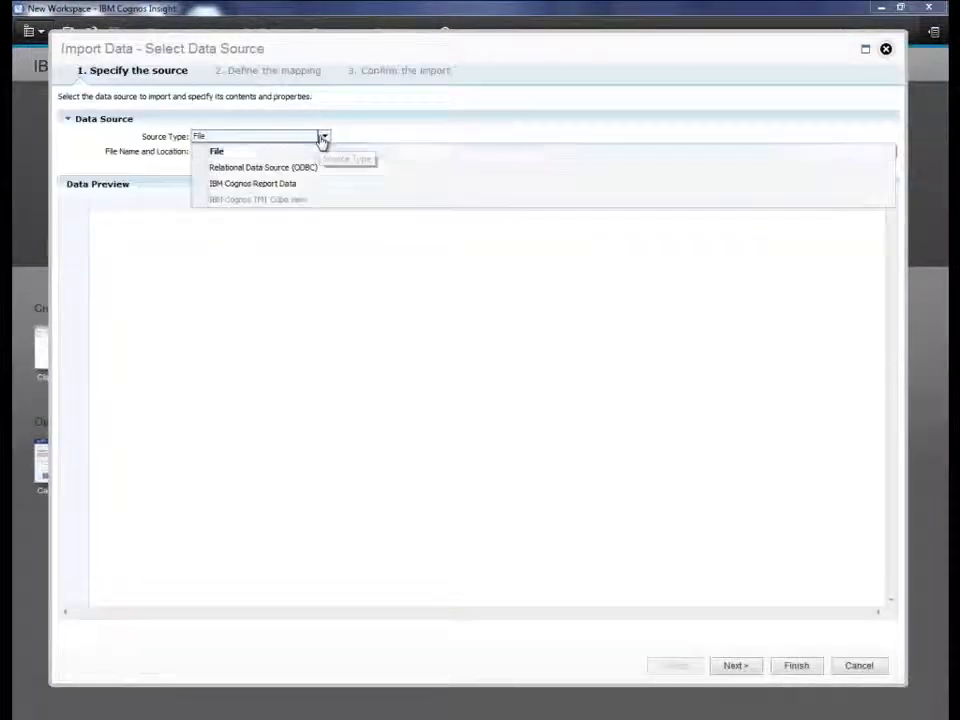
pyautogui.click(316, 172)
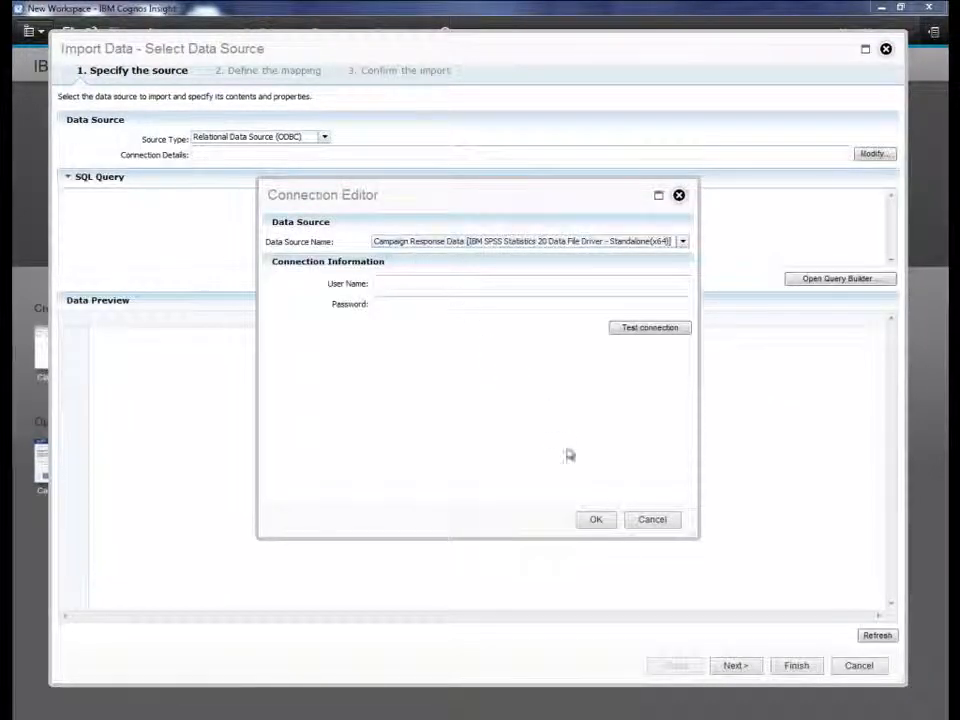
pyautogui.click(604, 520)
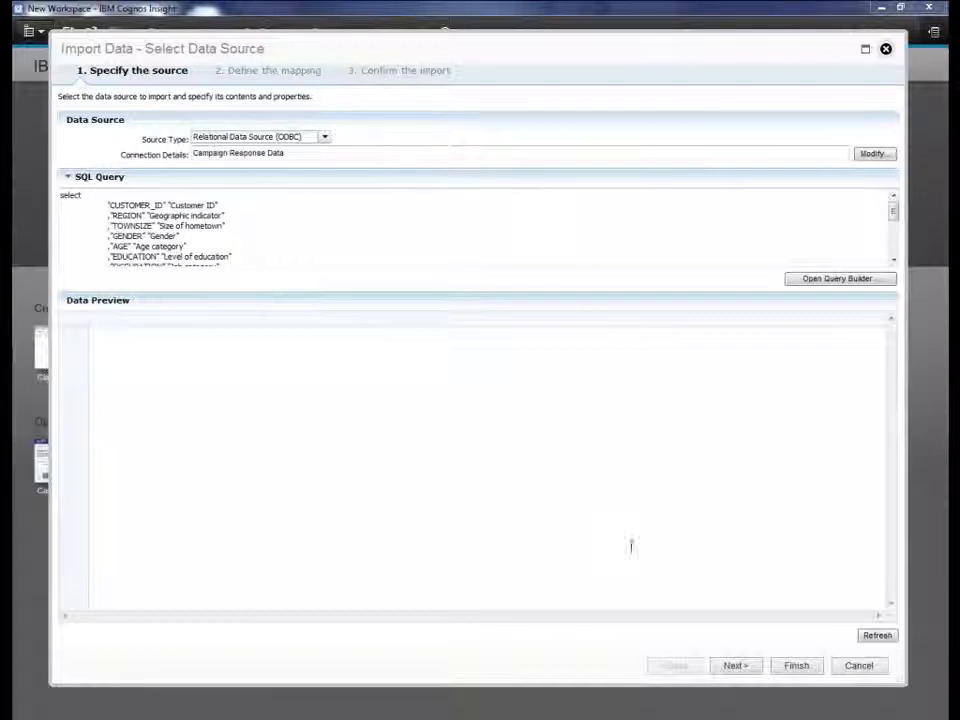
pyautogui.click(735, 666)
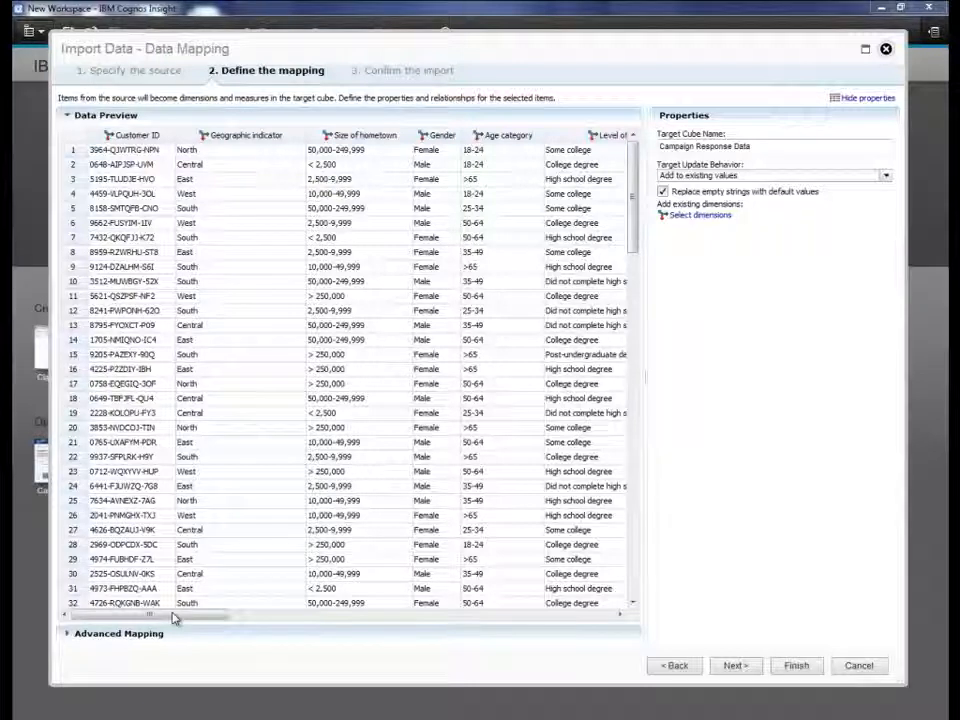
# - Review the previewed source columns, and exclude Customer ID from the import in the advanced mapping
pyautogui.moveTo(172, 618); pyautogui.dragTo(508, 645)
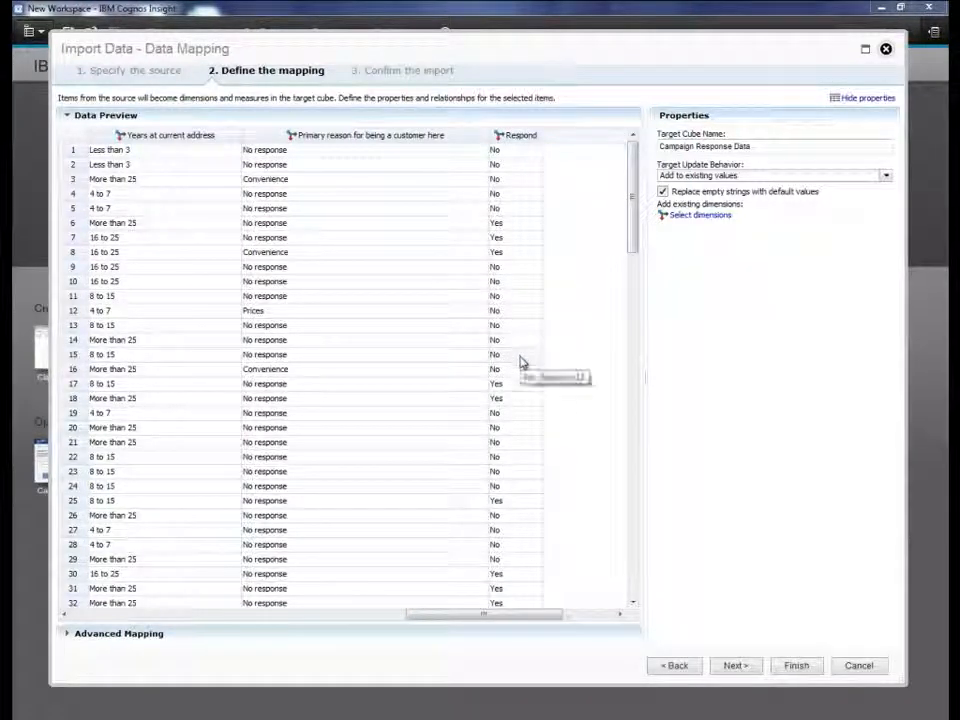
pyautogui.click(68, 117)
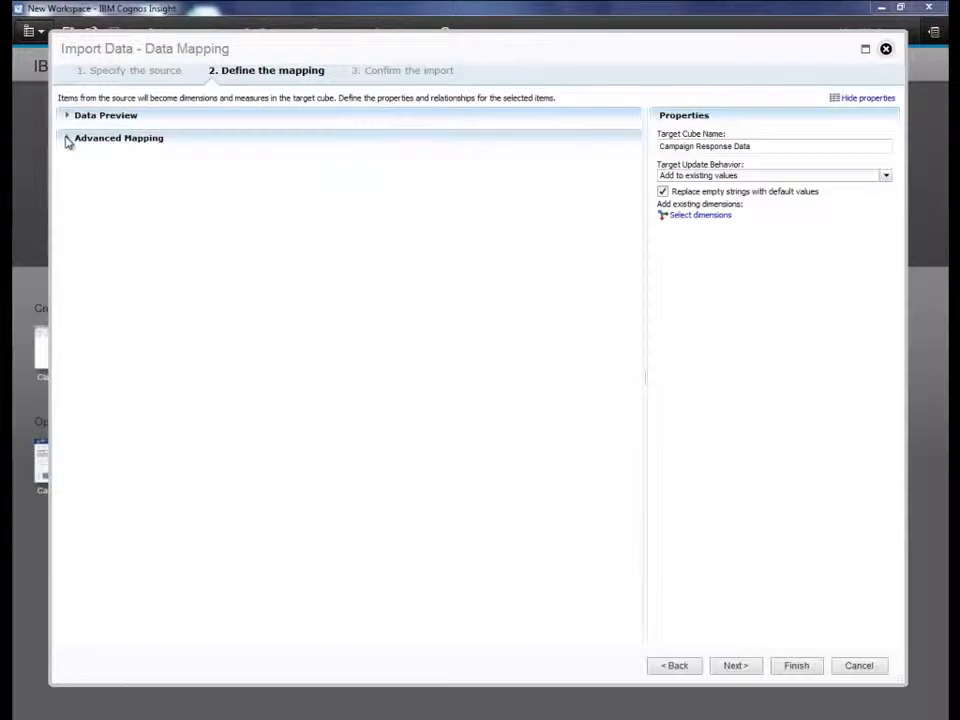
pyautogui.click(67, 139)
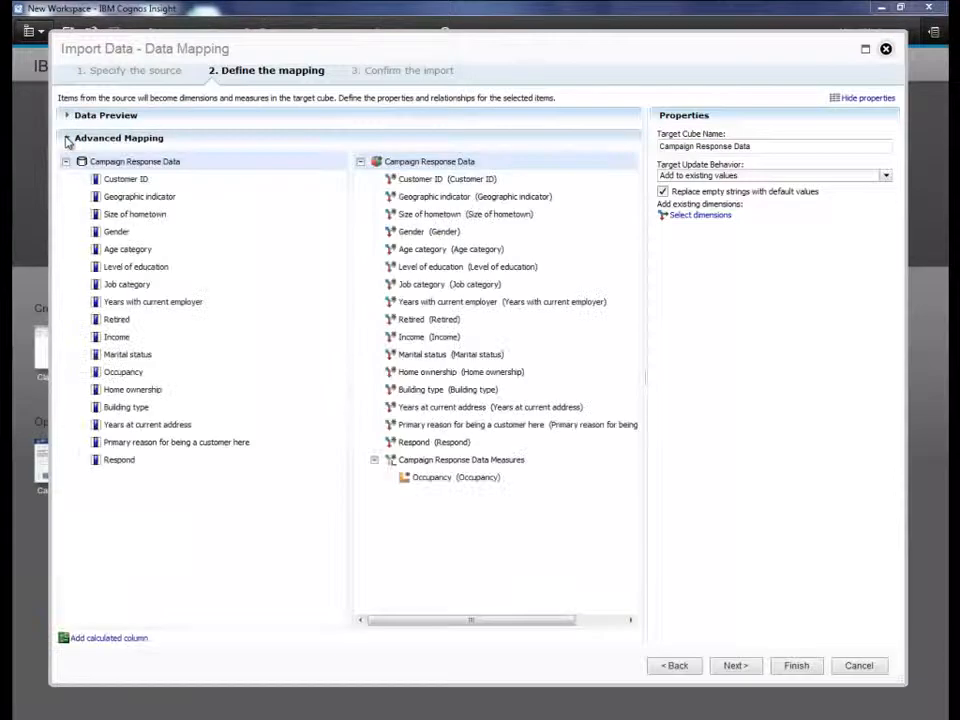
pyautogui.rightClick(155, 183)
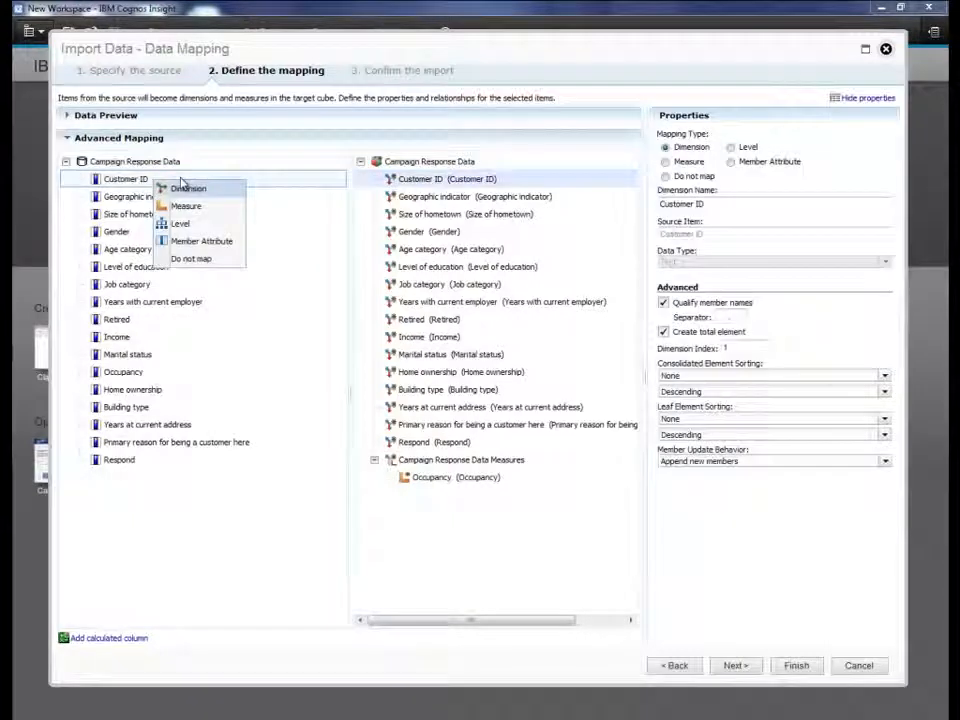
pyautogui.click(192, 259)
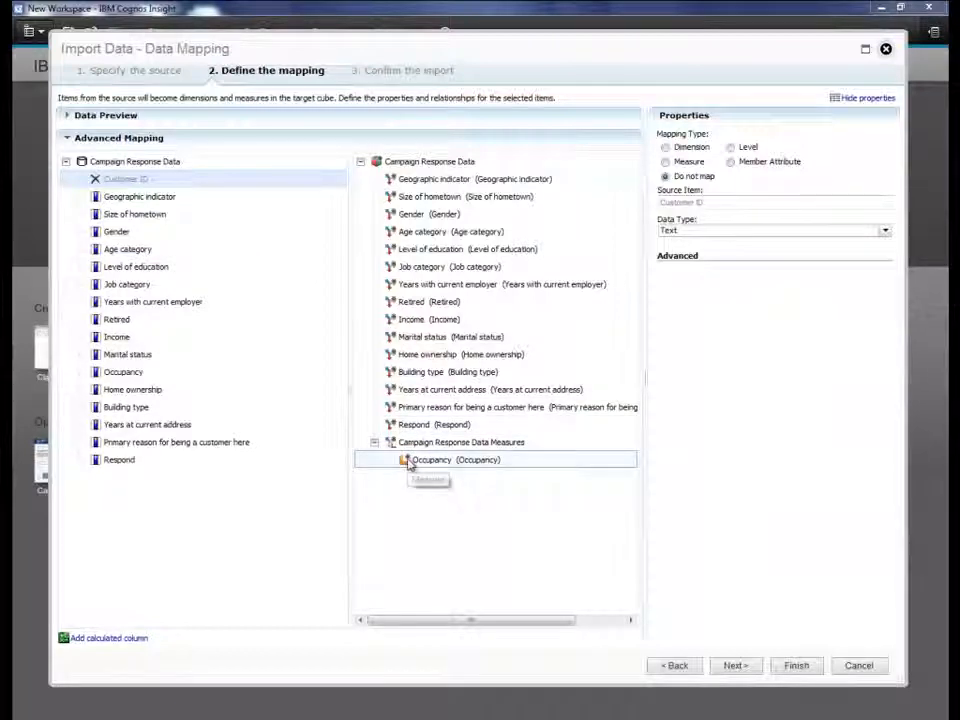
# - Change the Occupancy item's mapping type from measure to dimension and finish the import
pyautogui.click(409, 461)
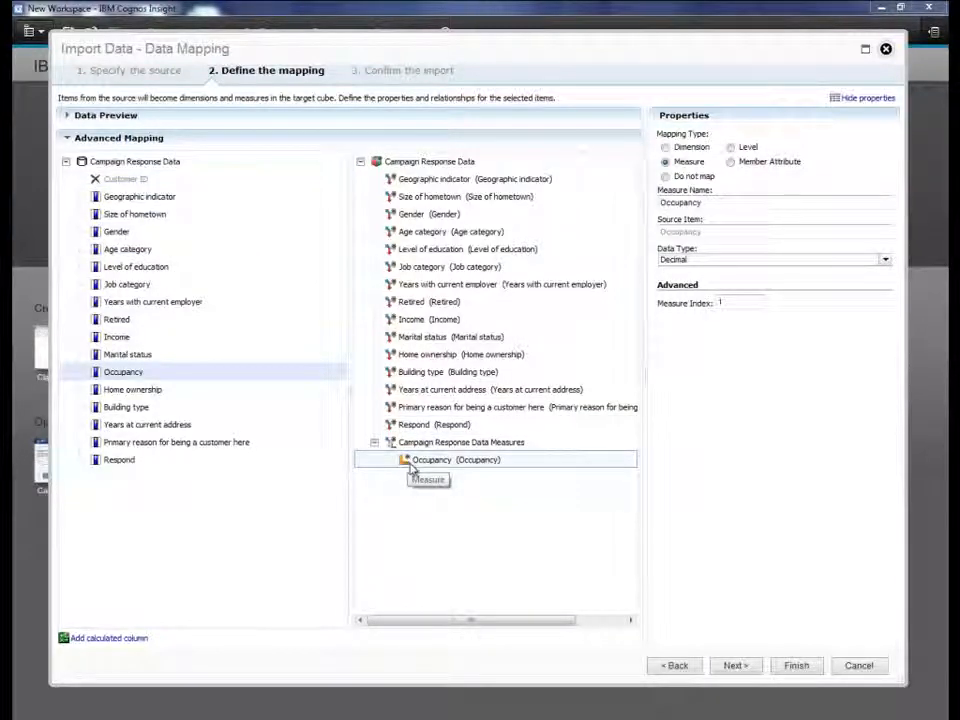
pyautogui.click(666, 147)
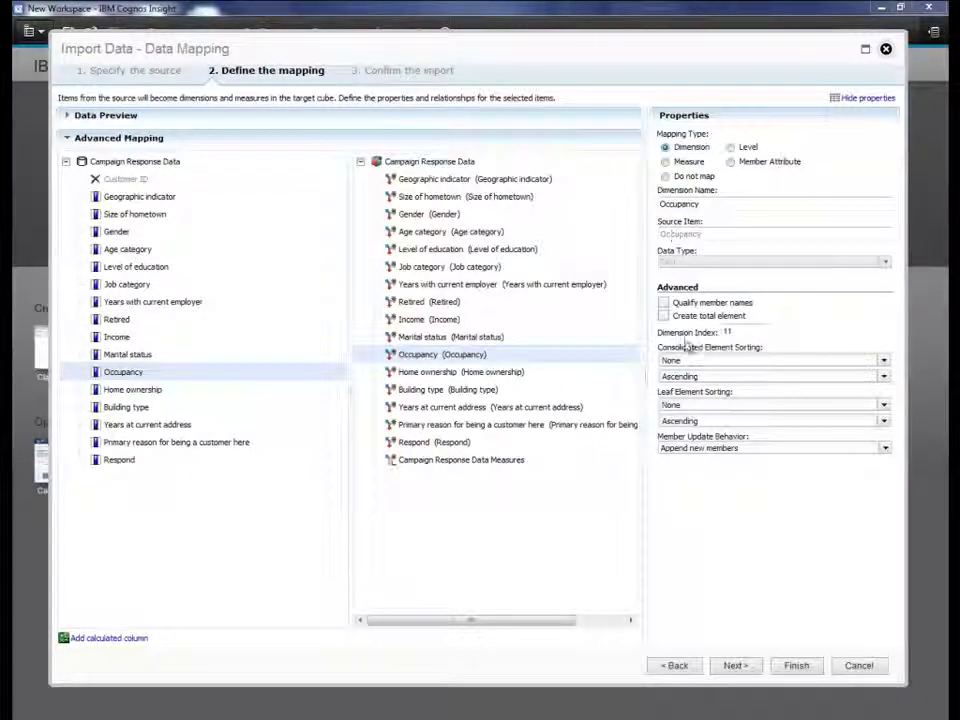
pyautogui.click(797, 666)
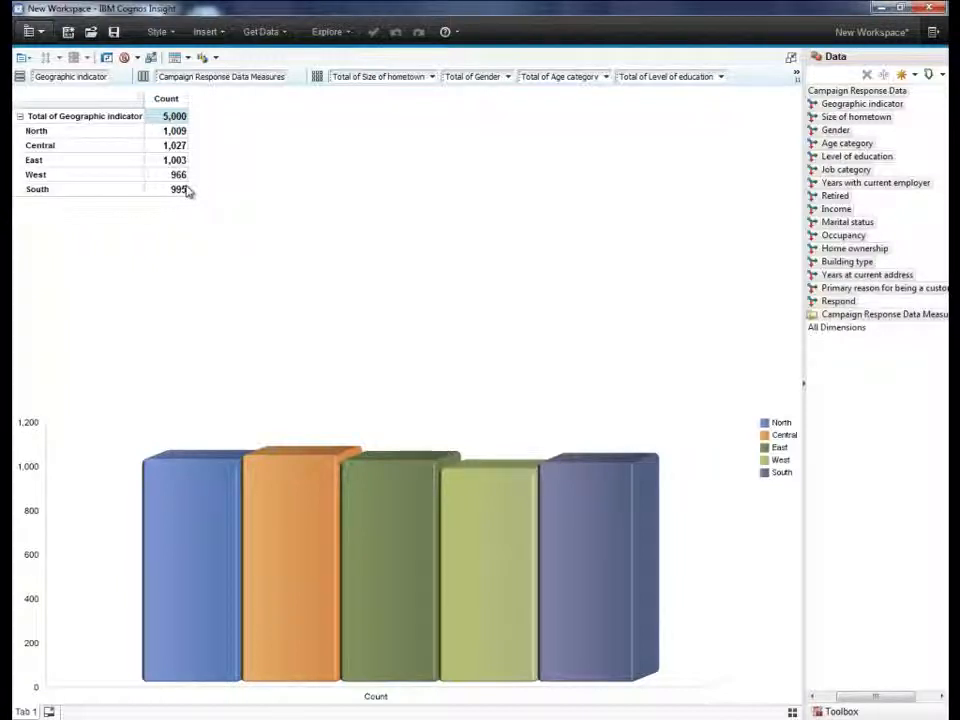
# - Use the Respond dimension as the crosstab columns and duplicate its No member as %No
pyautogui.moveTo(815, 303); pyautogui.dragTo(246, 87)
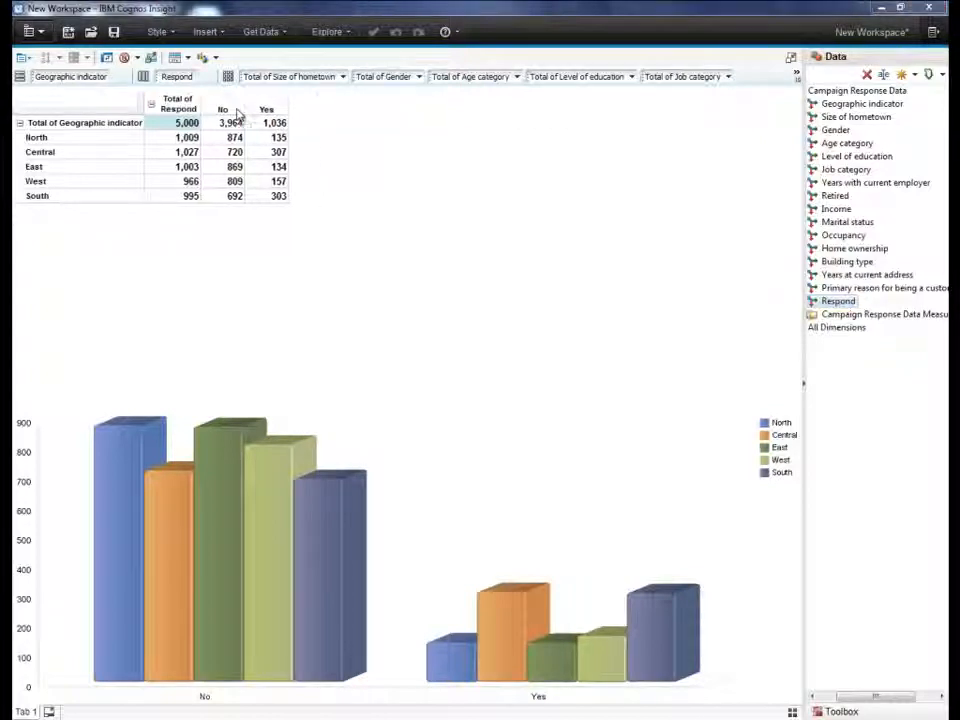
pyautogui.rightClick(238, 115)
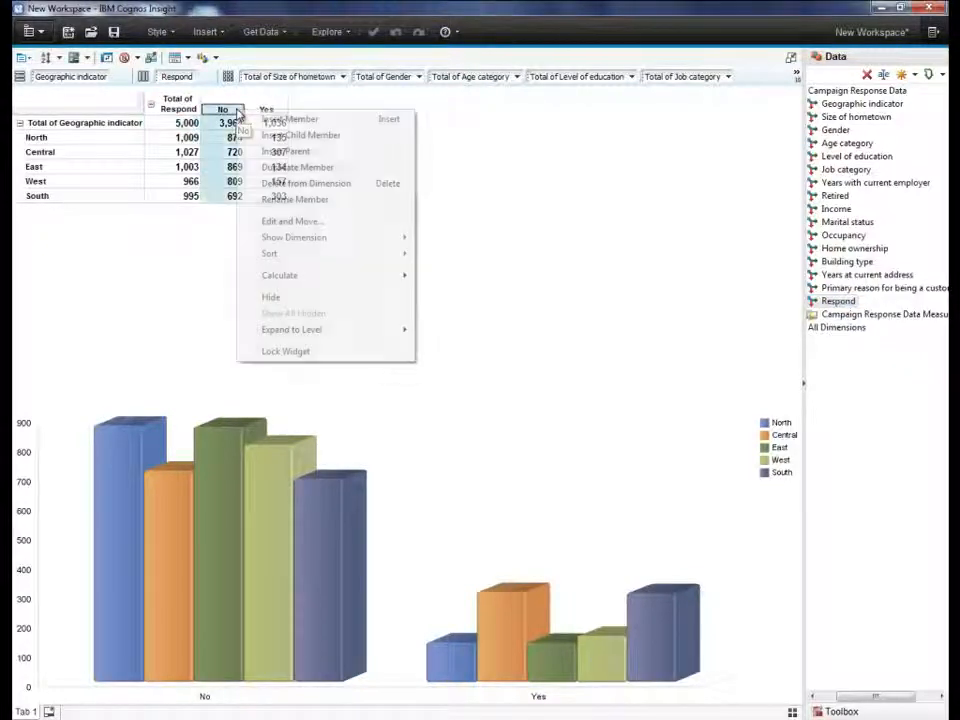
pyautogui.click(266, 168)
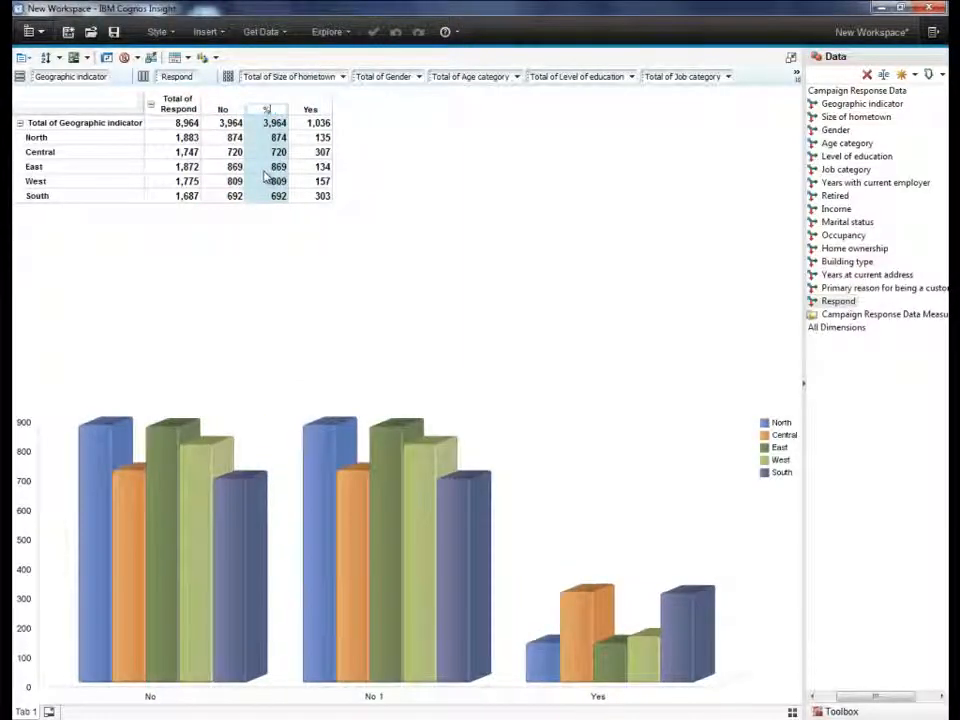
pyautogui.write('%No')
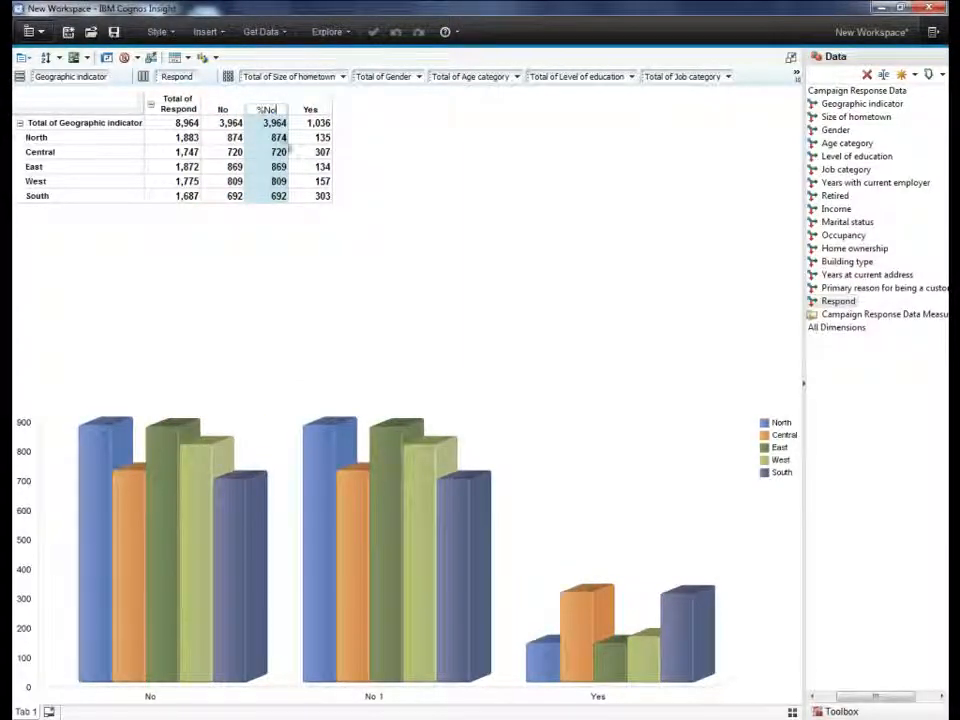
# - Duplicate the Yes member in the crosstab columns and name the copy %Yes
pyautogui.rightClick(312, 110)
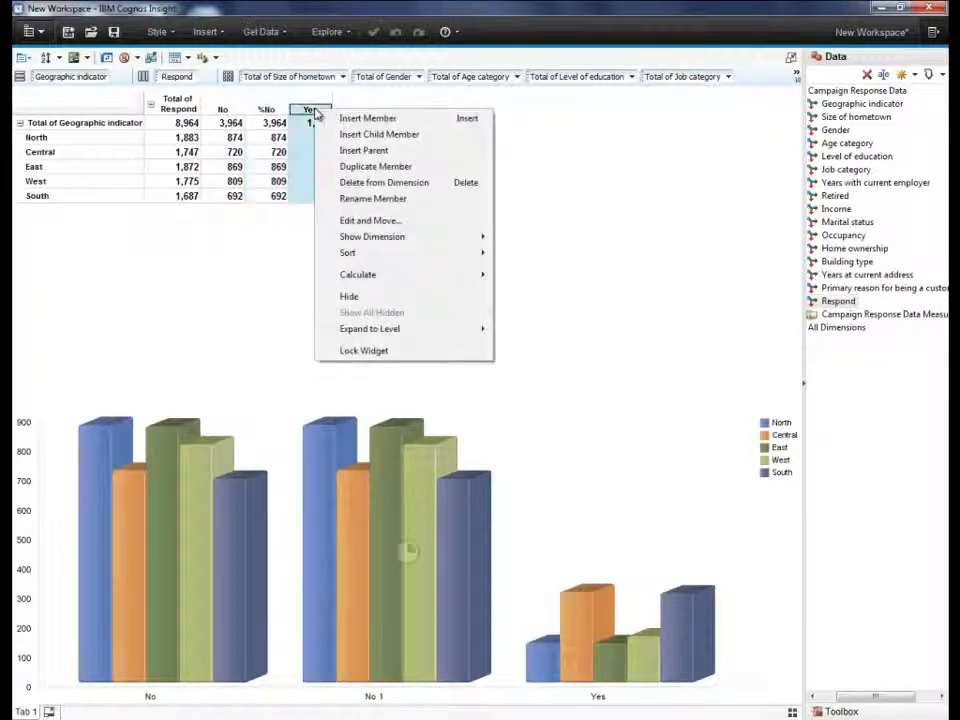
pyautogui.click(352, 166)
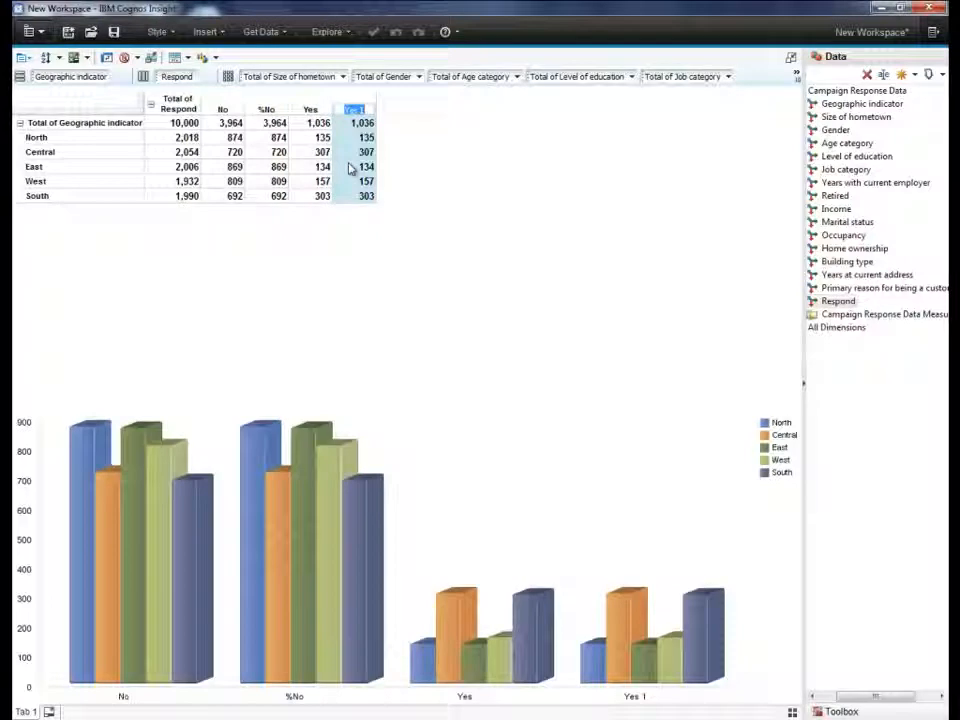
pyautogui.write('%Yes')
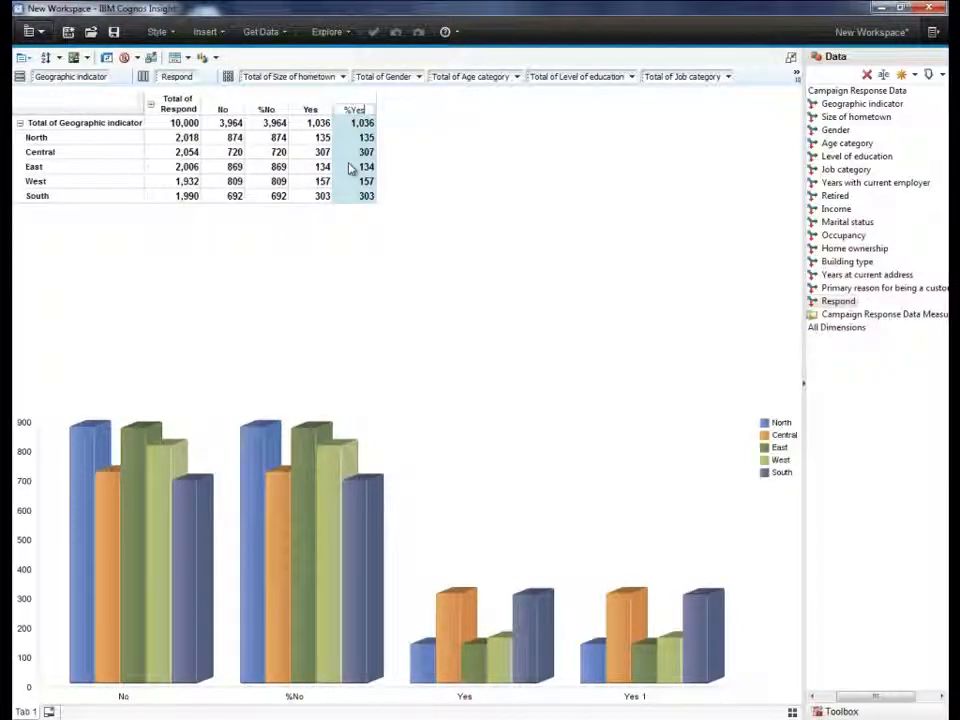
# - Set both the %No and %Yes values in the Total of Geographic indicator row to 100
pyautogui.click(276, 127)
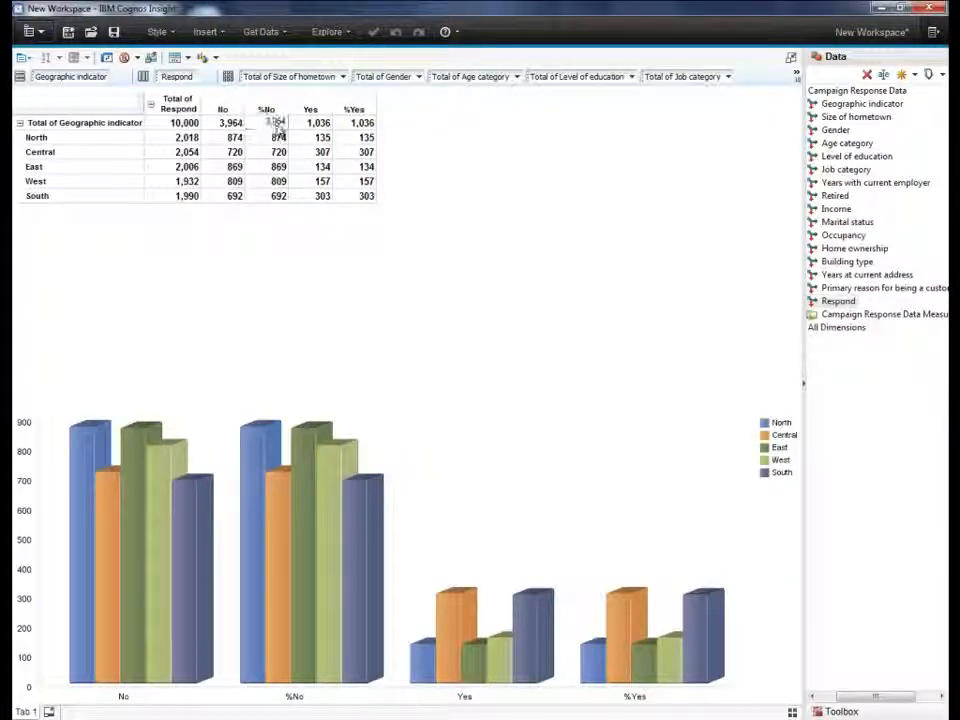
pyautogui.doubleClick(284, 124)
pyautogui.write('100')
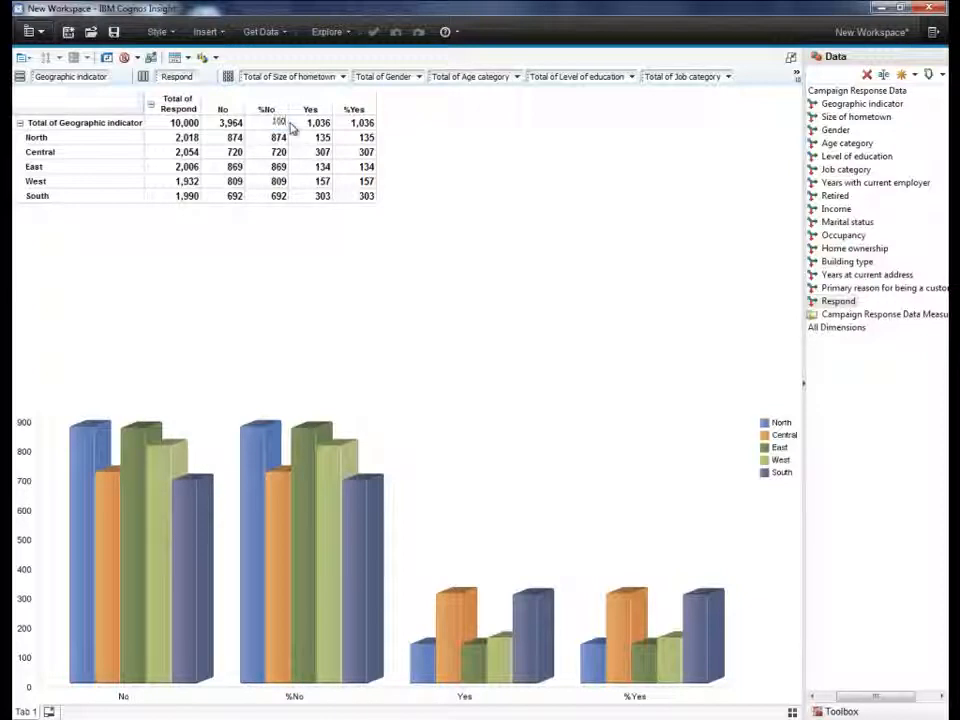
pyautogui.click(361, 124)
pyautogui.write('1')
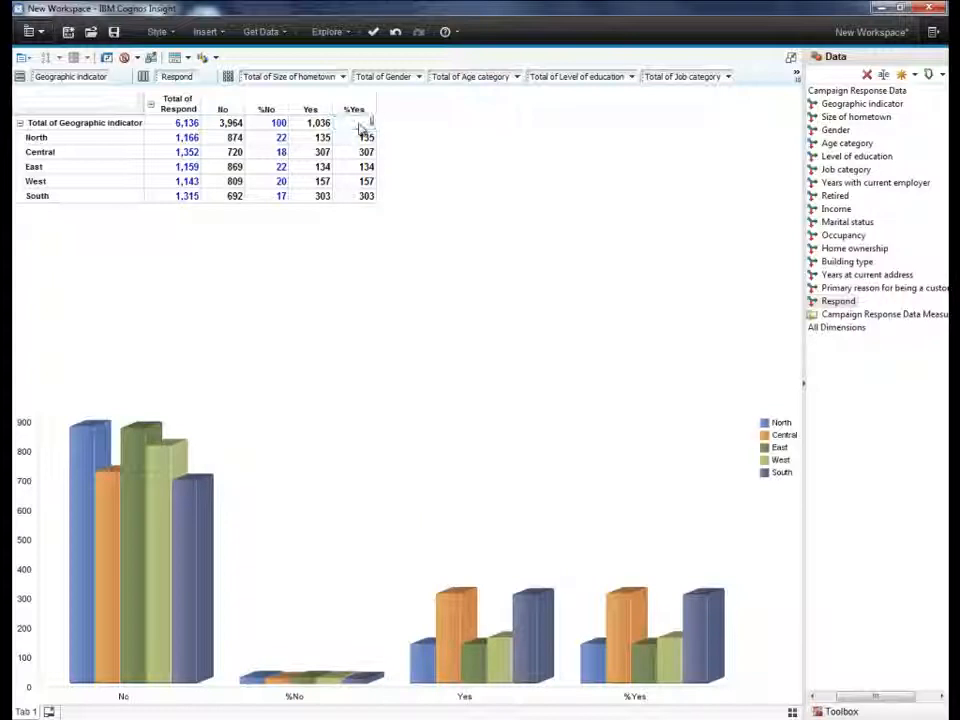
pyautogui.write('00')
pyautogui.press('Return')
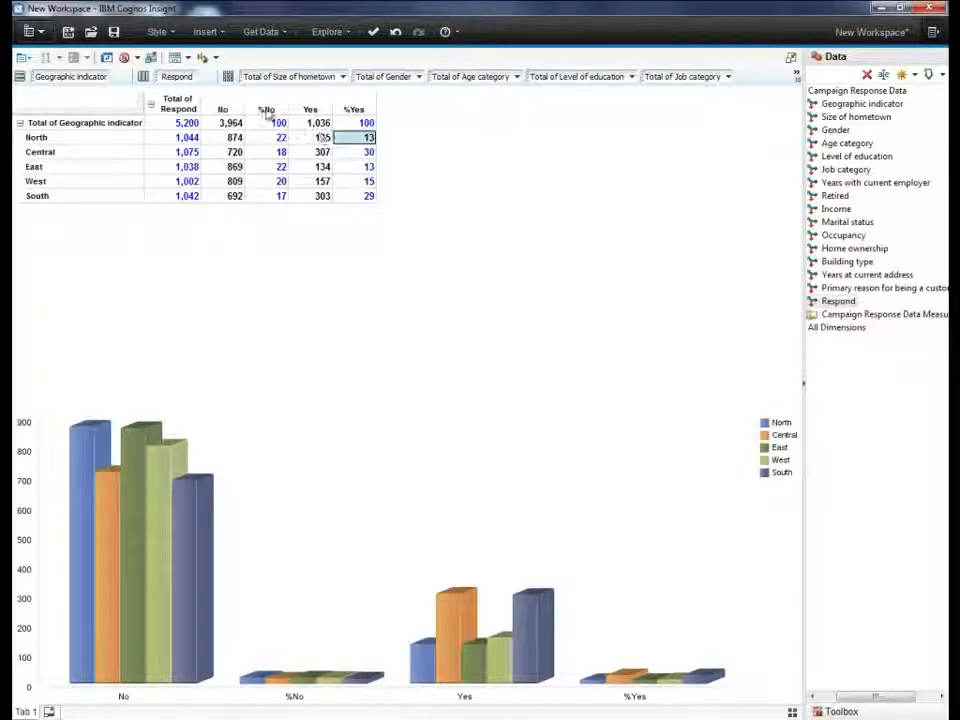
# - Add a calculated column comparing %Yes vs. %No to the crosstab and name it Compare
pyautogui.moveTo(267, 106); pyautogui.dragTo(268, 116)
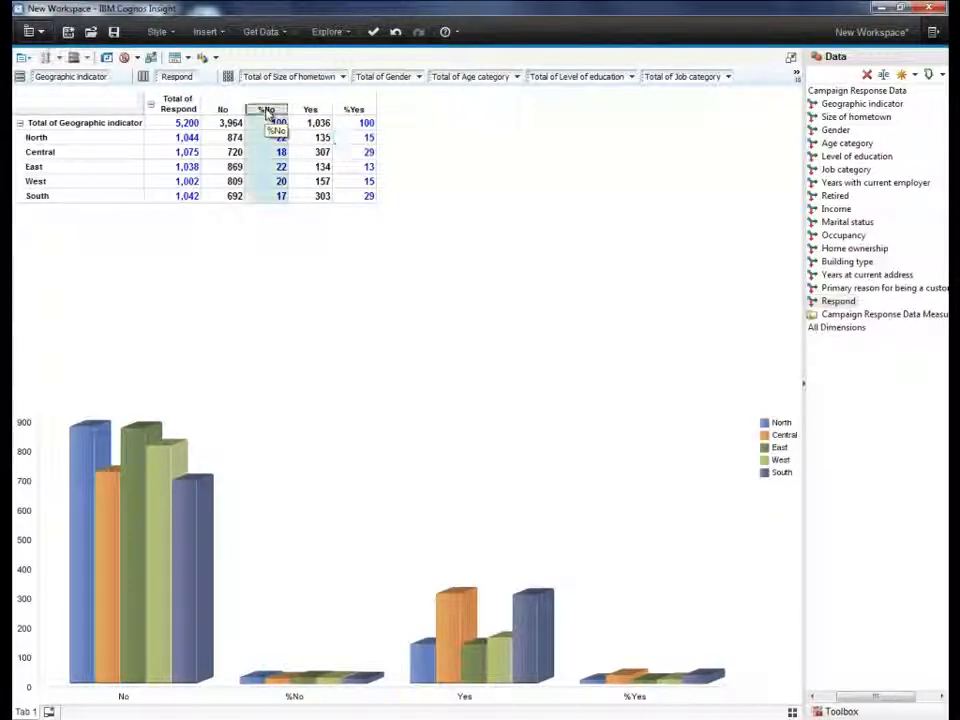
pyautogui.keyDown('ctrl'); pyautogui.click(358, 110); pyautogui.keyUp('ctrl')
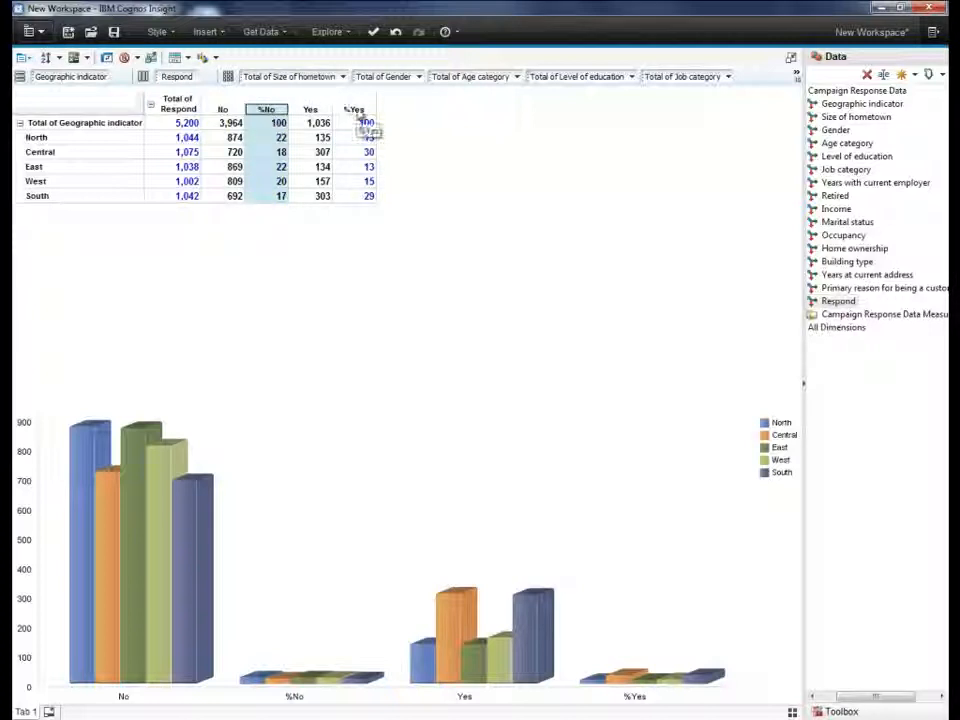
pyautogui.rightClick(360, 116)
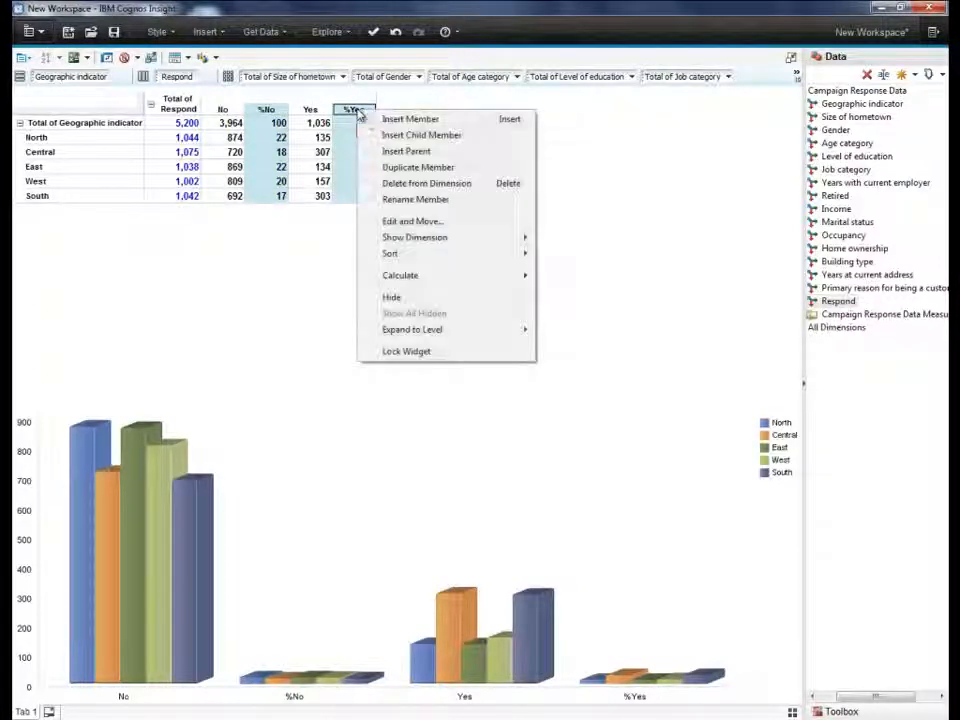
pyautogui.moveTo(477, 277)
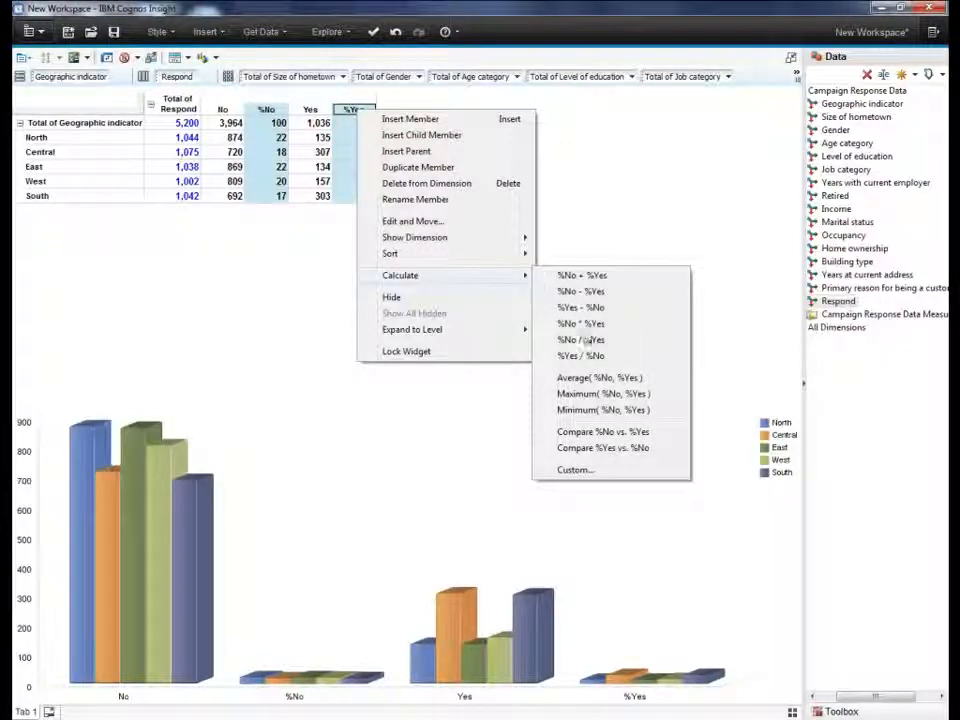
pyautogui.click(619, 448)
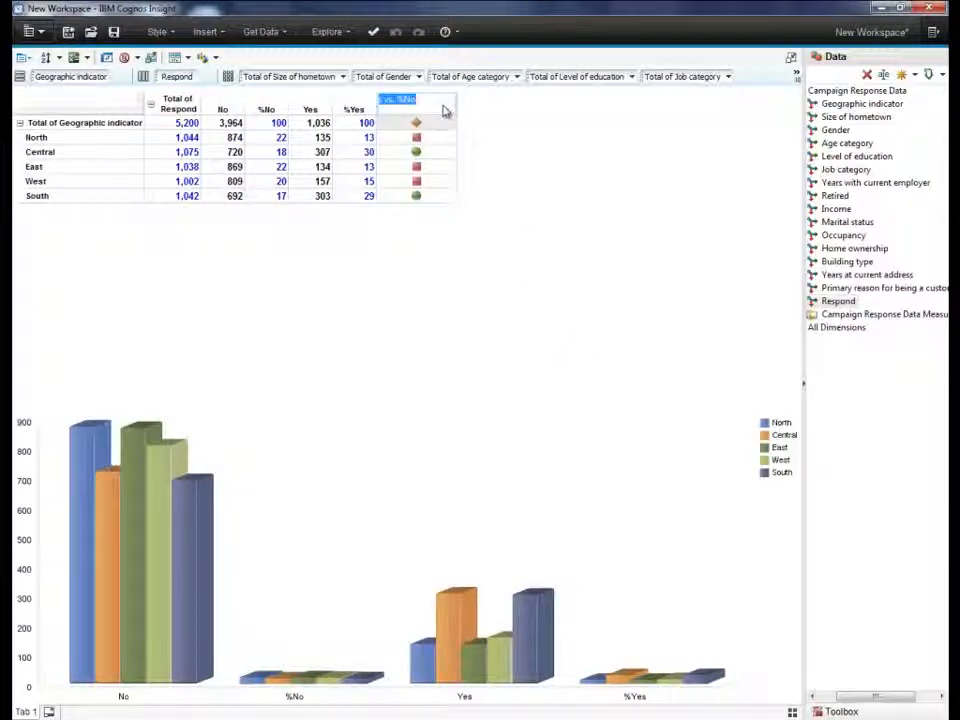
pyautogui.write('Compare')
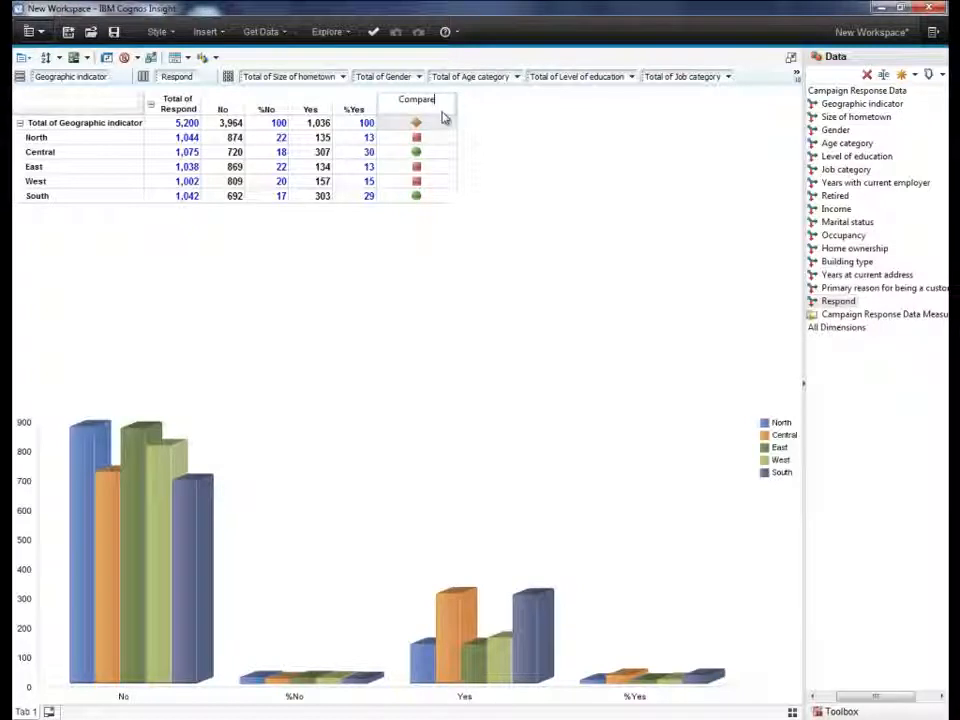
pyautogui.rightClick(443, 117)
pyautogui.click(439, 122)
pyautogui.click(439, 122)
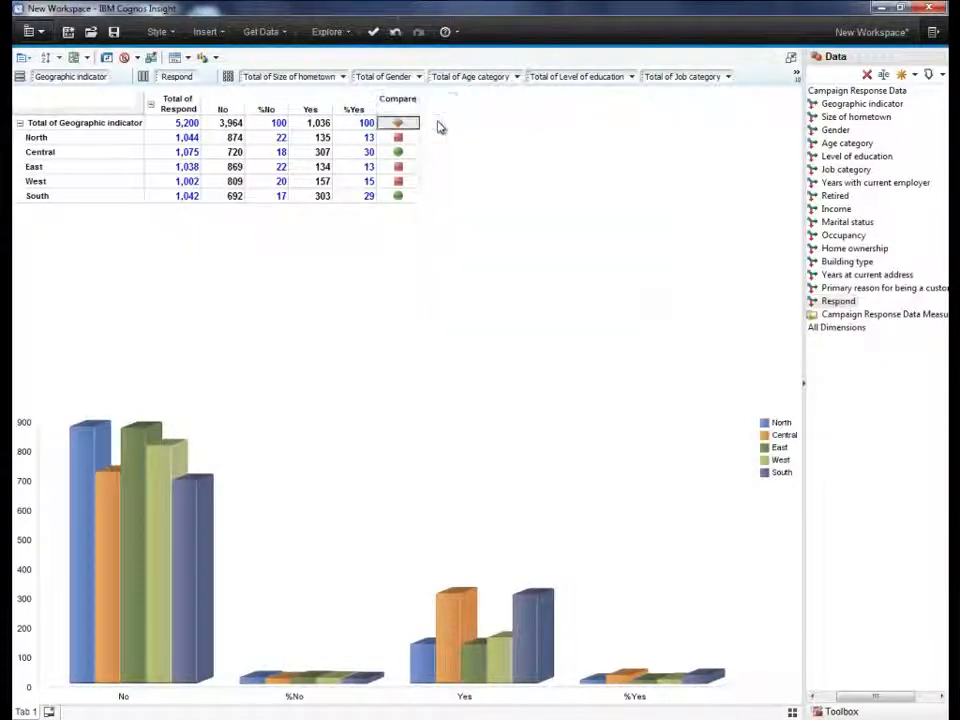
# - Sort the crosstab rows by the values of the Compare column in descending order
pyautogui.rightClick(403, 108)
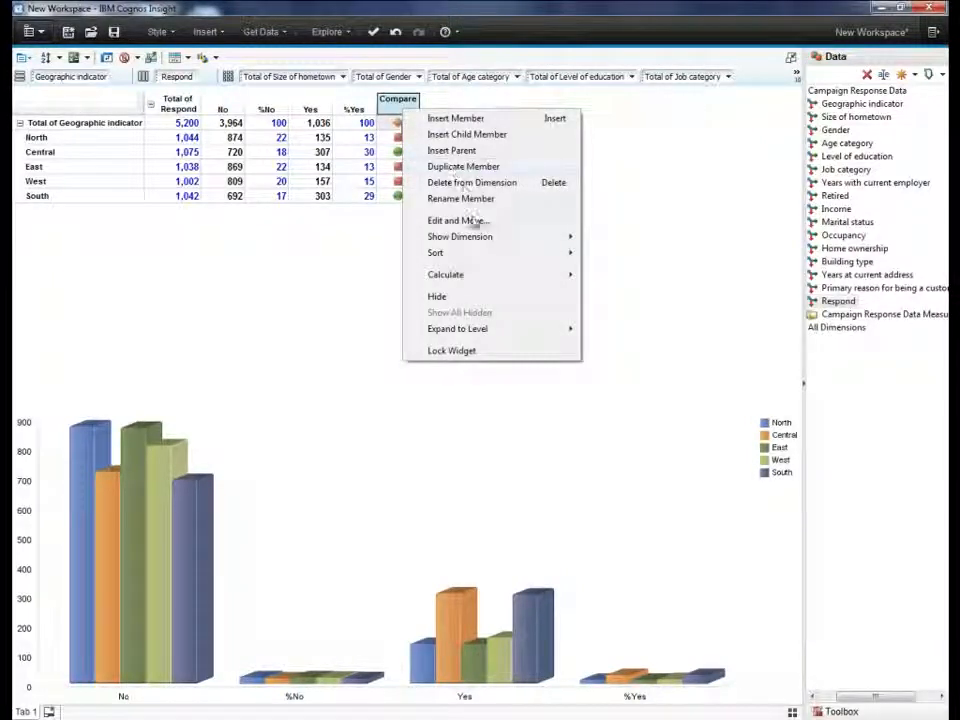
pyautogui.moveTo(476, 253)
pyautogui.moveTo(630, 254)
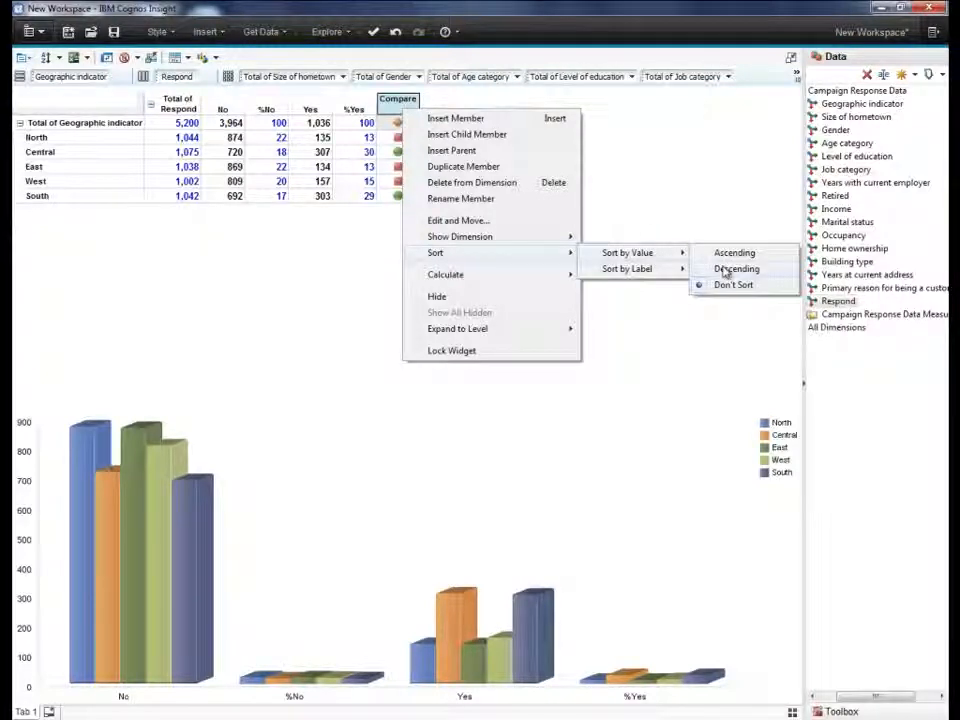
pyautogui.click(722, 268)
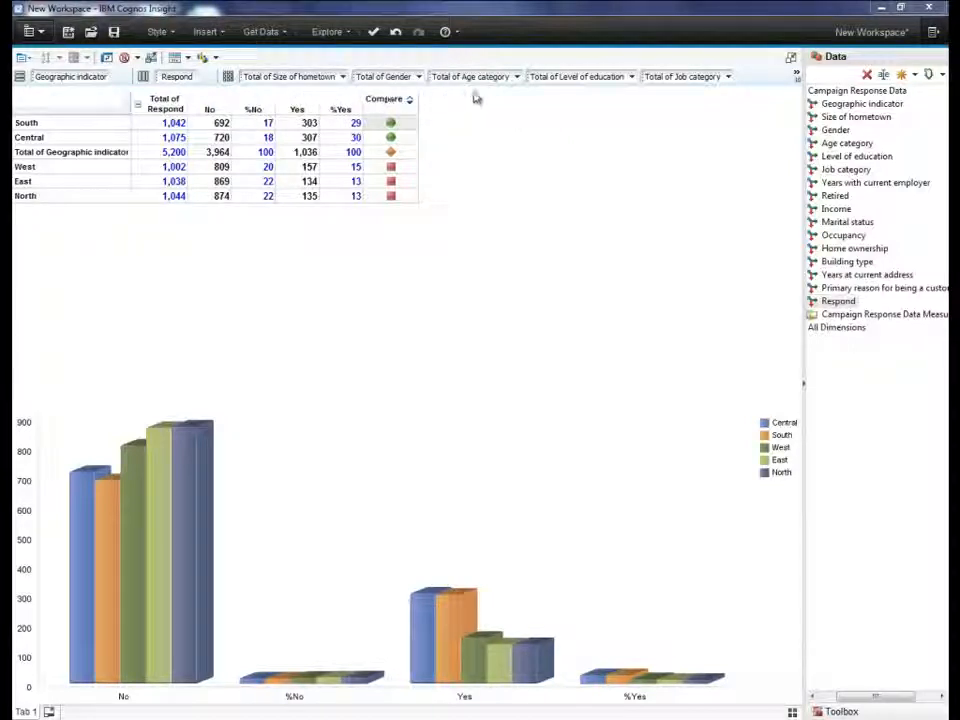
# - Restore the crosstab and chart to normal size, add a Respond filter, and limit it to Compare, %No, %Yes and Total of Respond
pyautogui.click(795, 60)
pyautogui.moveTo(818, 301); pyautogui.dragTo(515, 73)
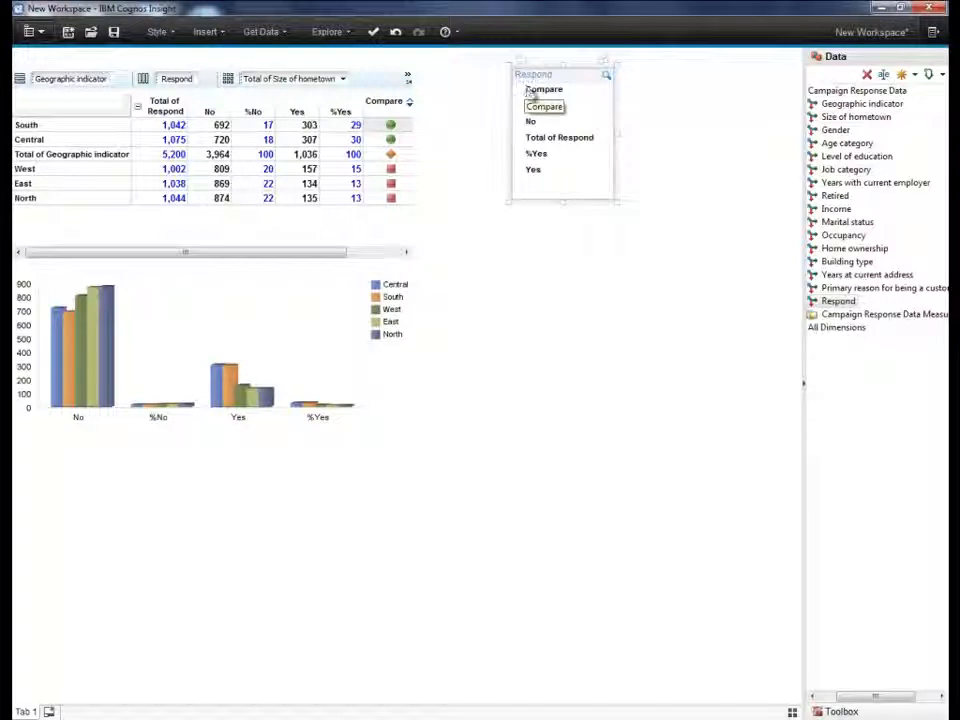
pyautogui.click(532, 90)
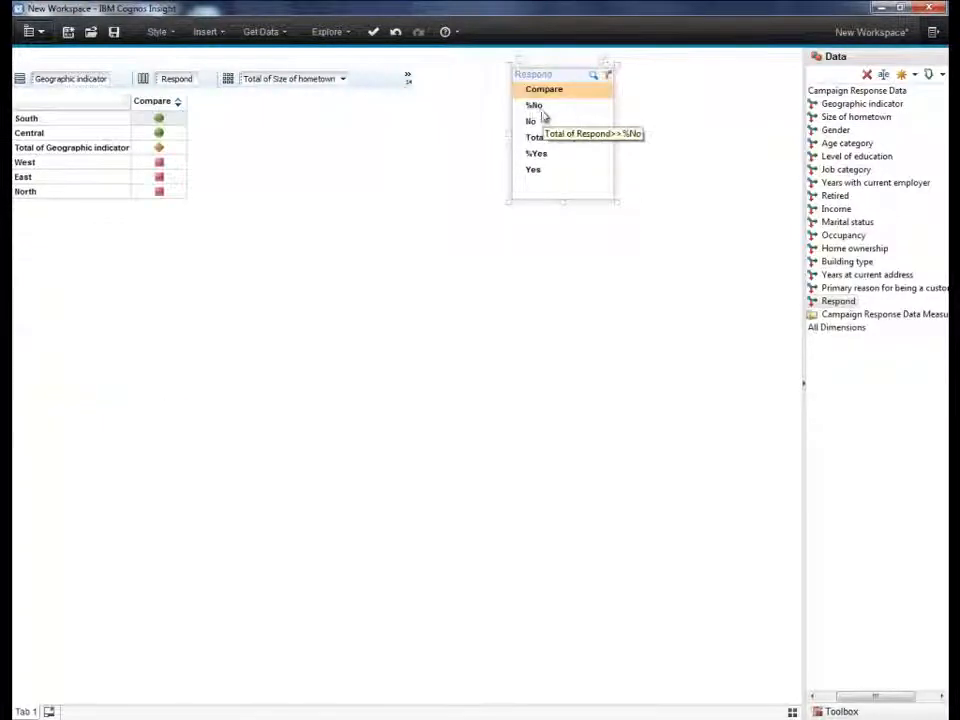
pyautogui.click(537, 106)
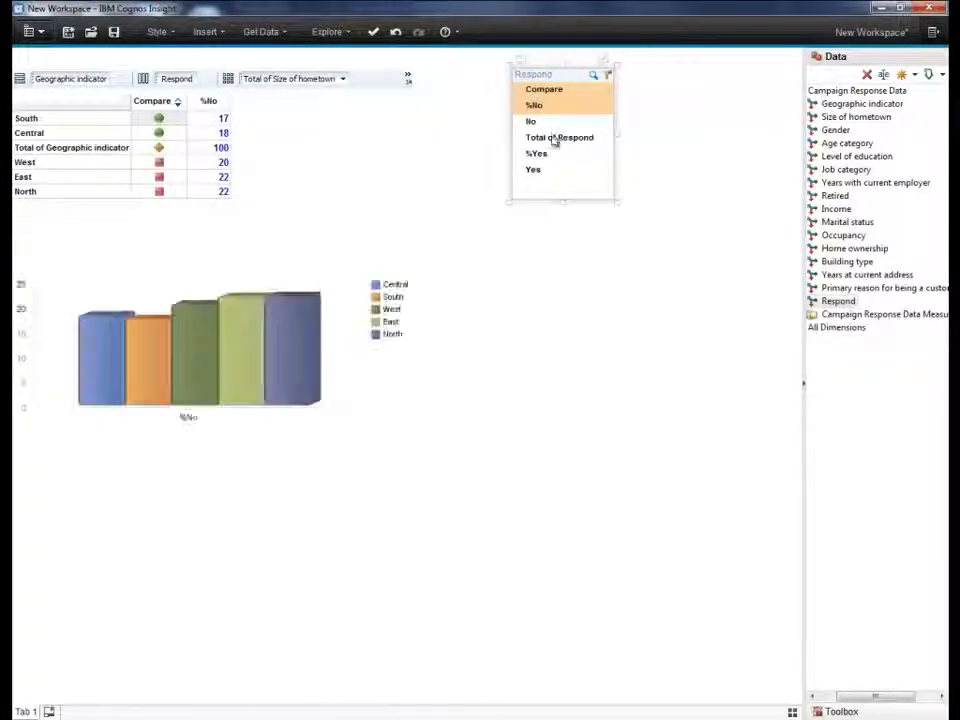
pyautogui.click(538, 154)
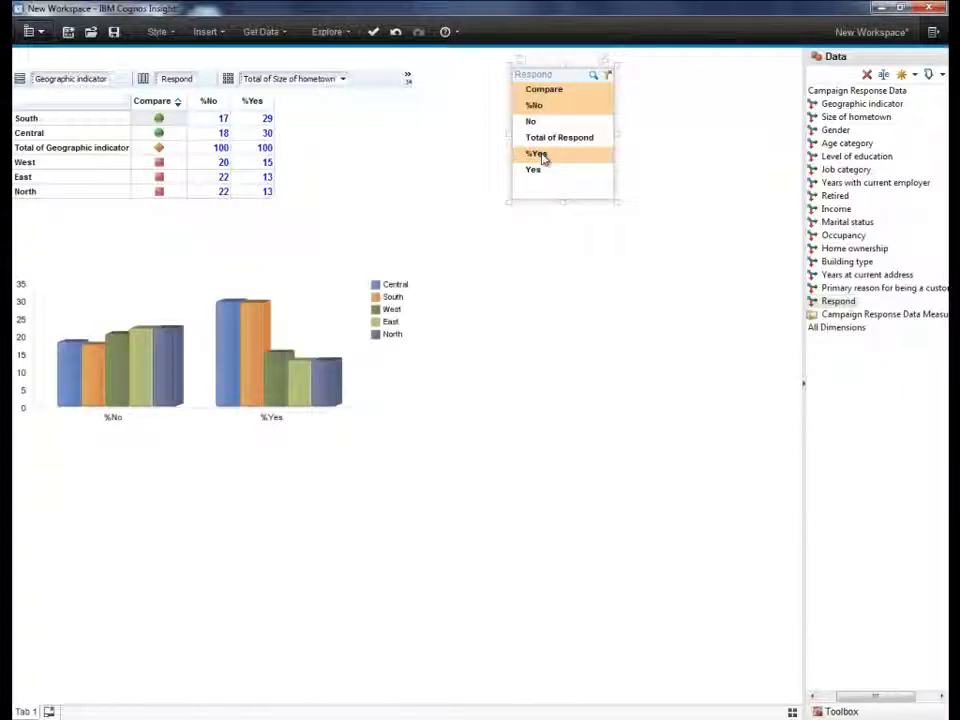
pyautogui.click(563, 138)
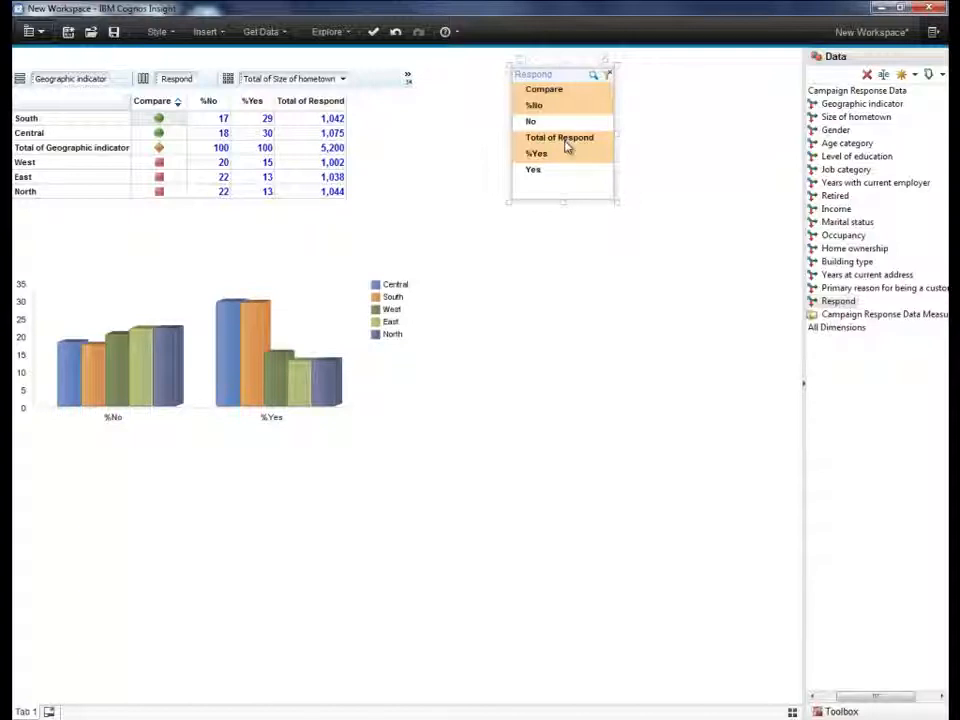
# - Move the crosstab and chart lower on the canvas and add the heading "Responses by Region" above them in a larger font
pyautogui.moveTo(410, 83); pyautogui.dragTo(411, 192)
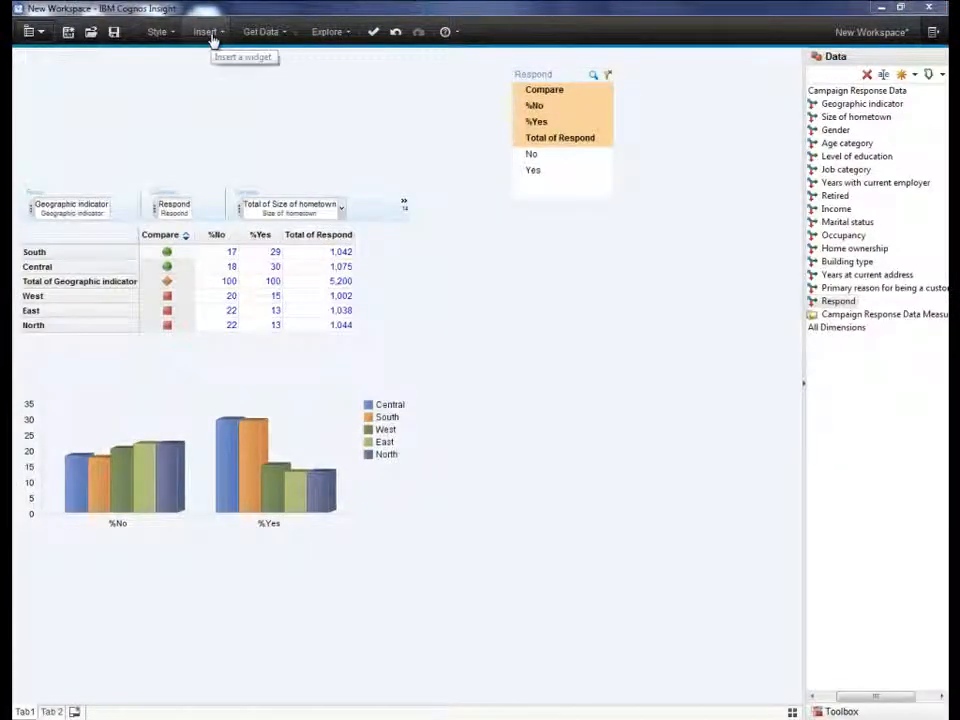
pyautogui.click(208, 33)
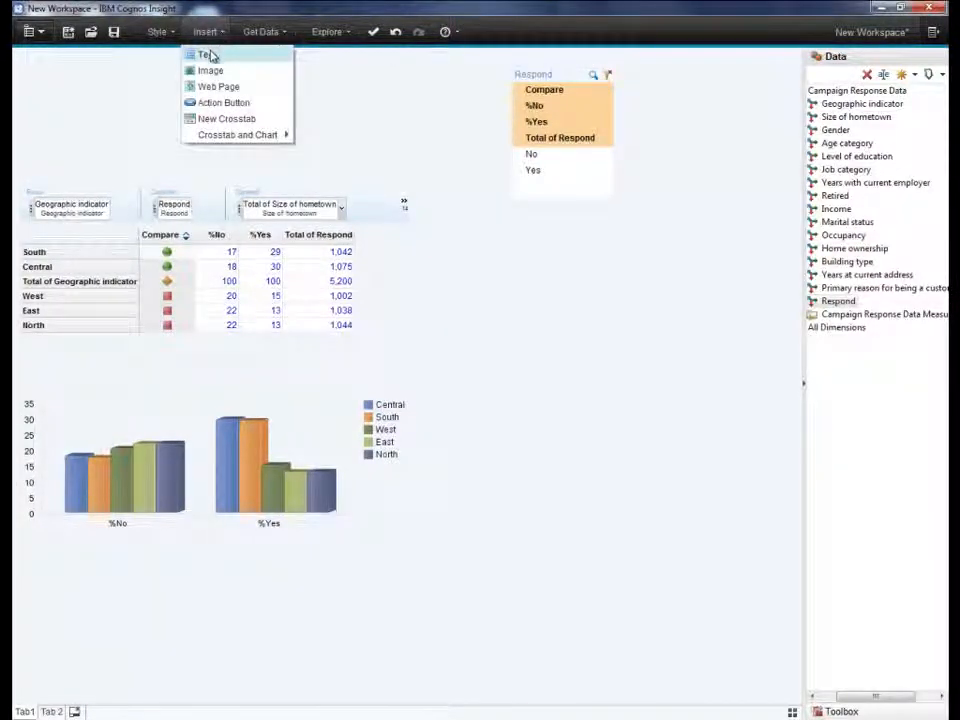
pyautogui.click(210, 54)
pyautogui.click(201, 59)
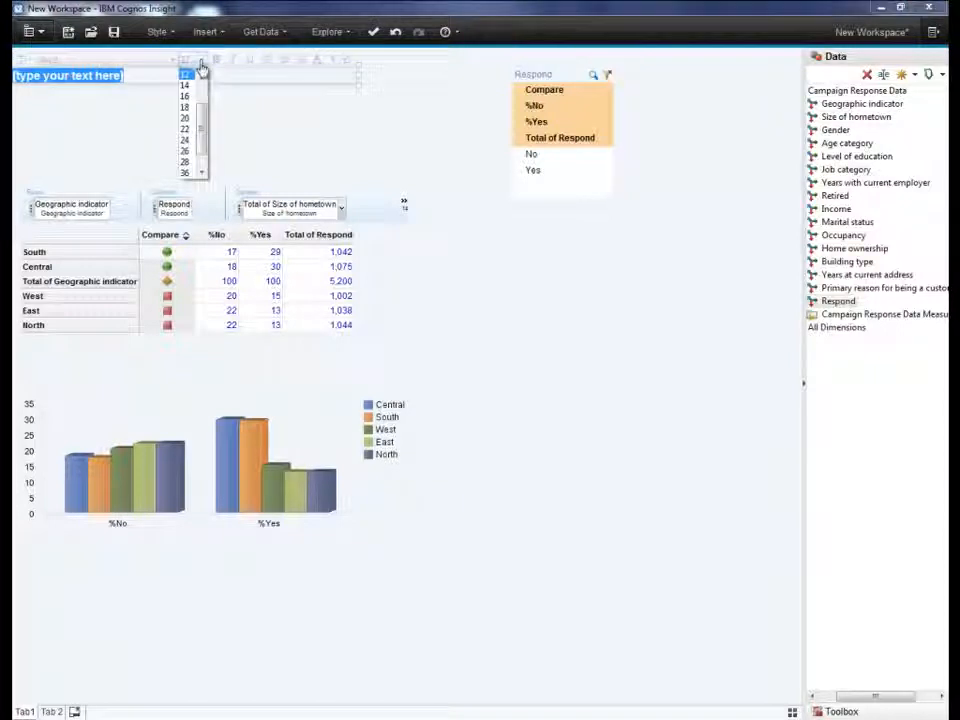
pyautogui.click(192, 129)
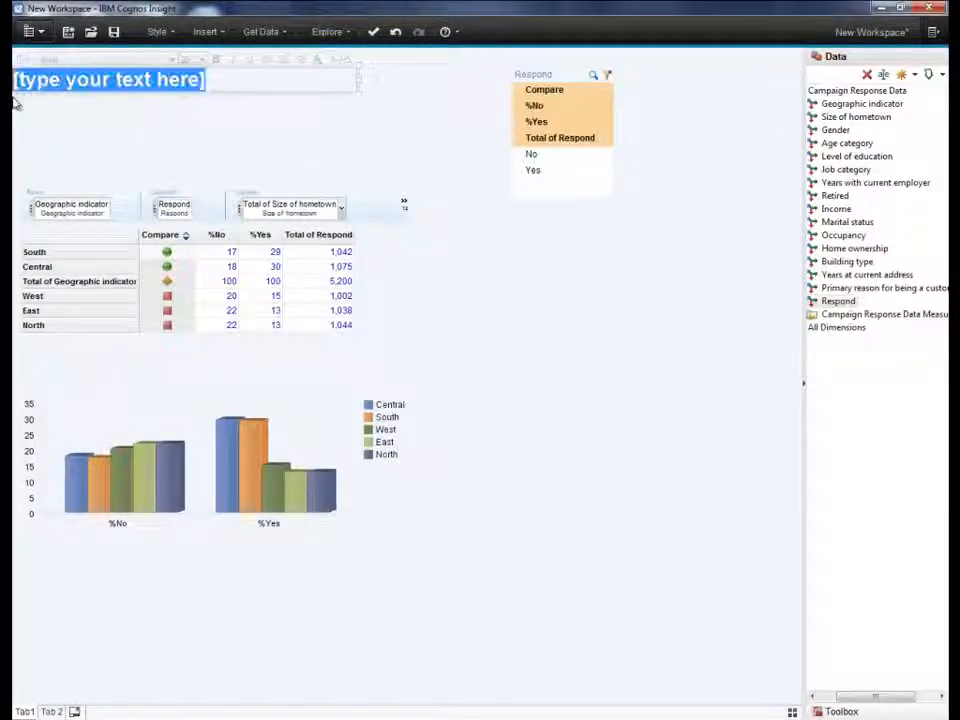
pyautogui.write('Responses by Region')
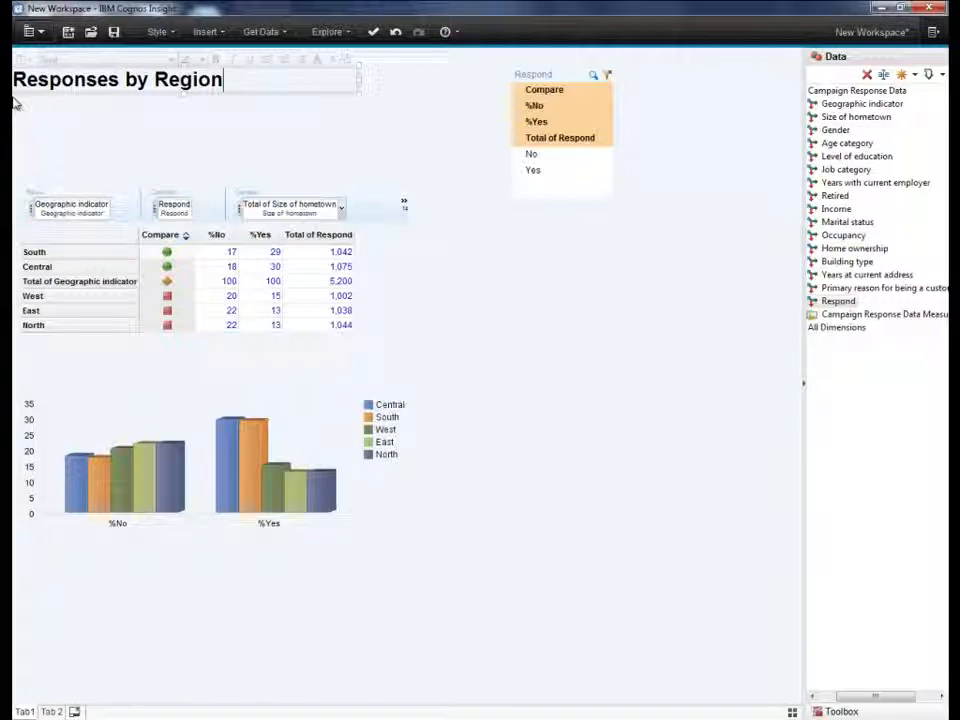
# - Give the "Responses by Region" heading a light grey background color
pyautogui.click(331, 60)
pyautogui.moveTo(365, 77)
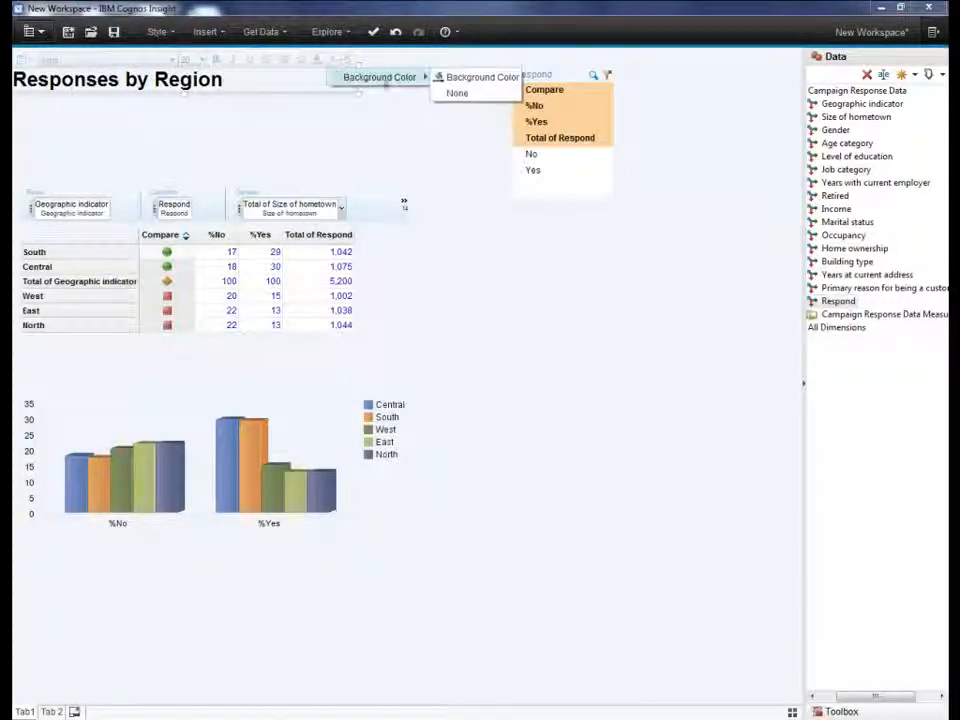
pyautogui.click(449, 81)
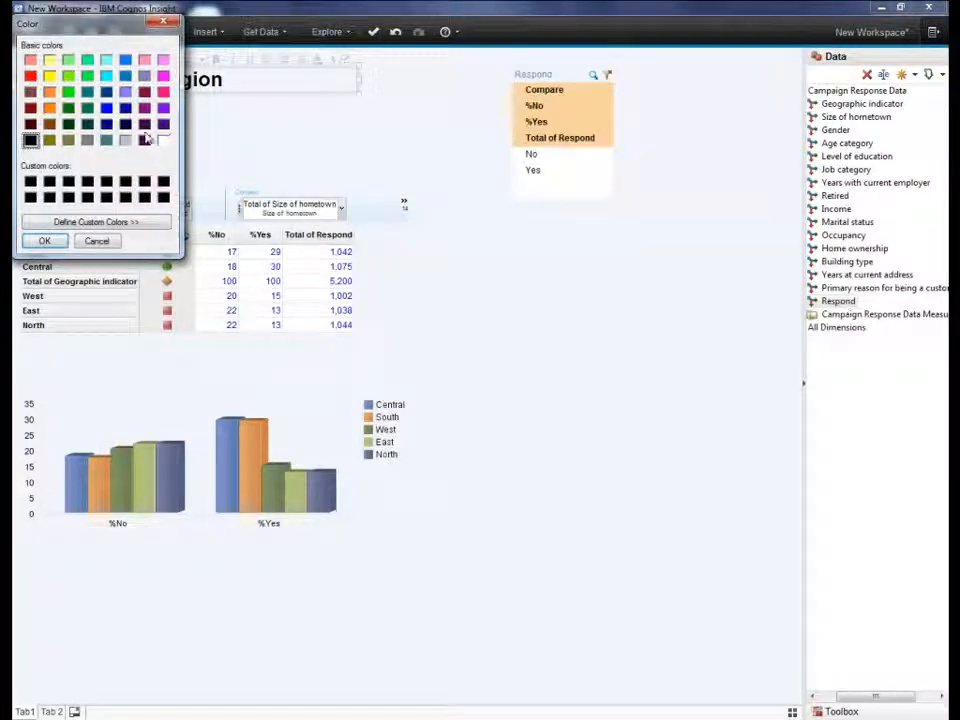
pyautogui.click(126, 141)
pyautogui.click(44, 241)
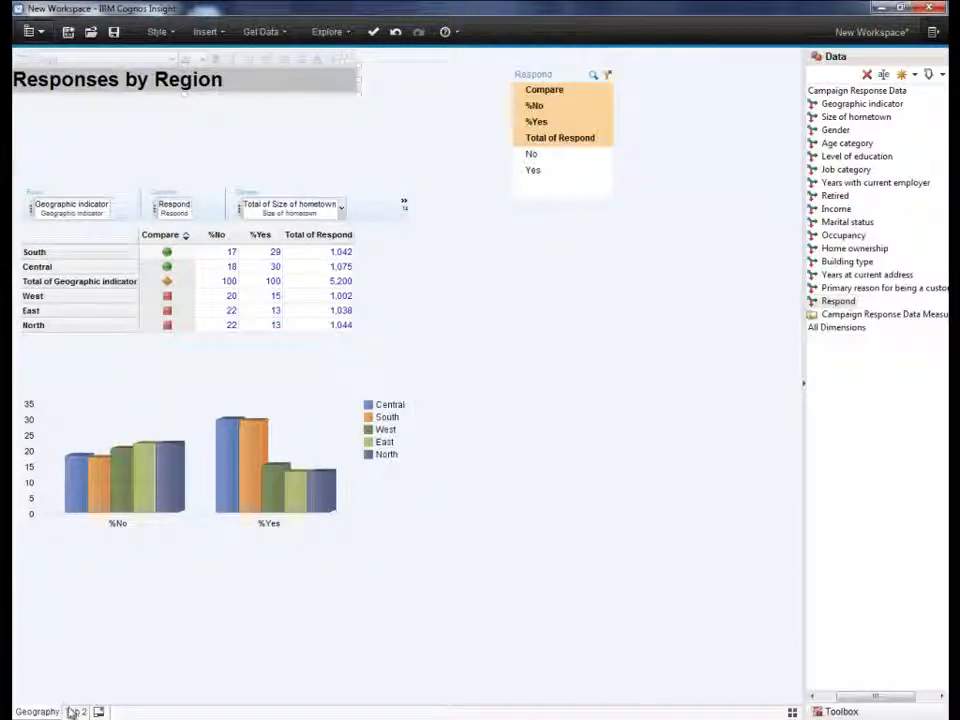
# - Check the empty second workspace tab, return to the Geography tab, and apply the Focus theme to the workspace
pyautogui.click(76, 711)
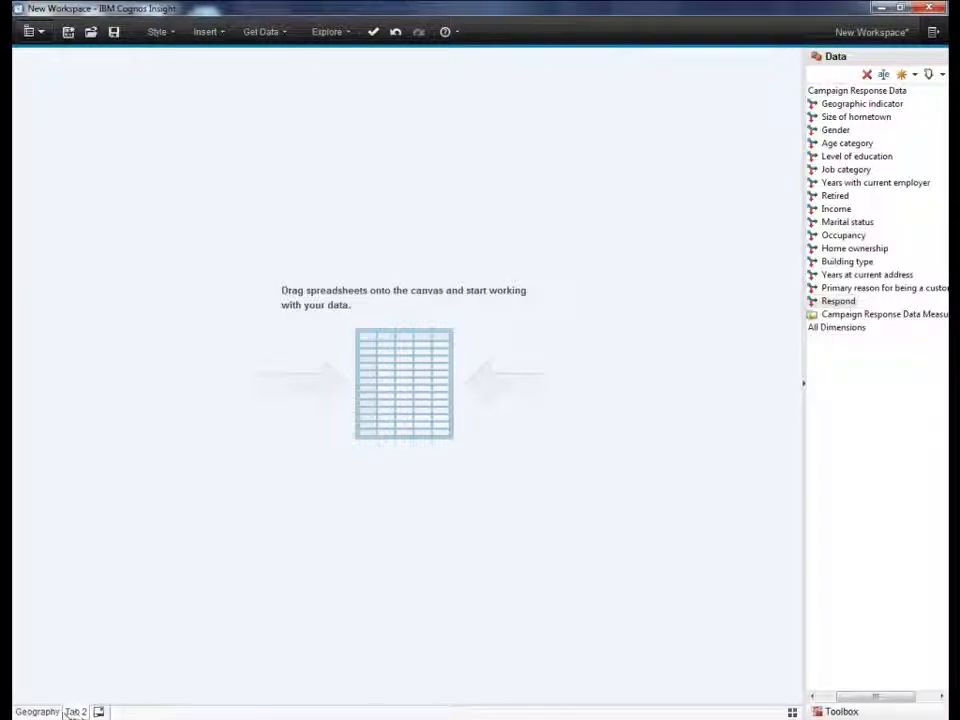
pyautogui.click(40, 711)
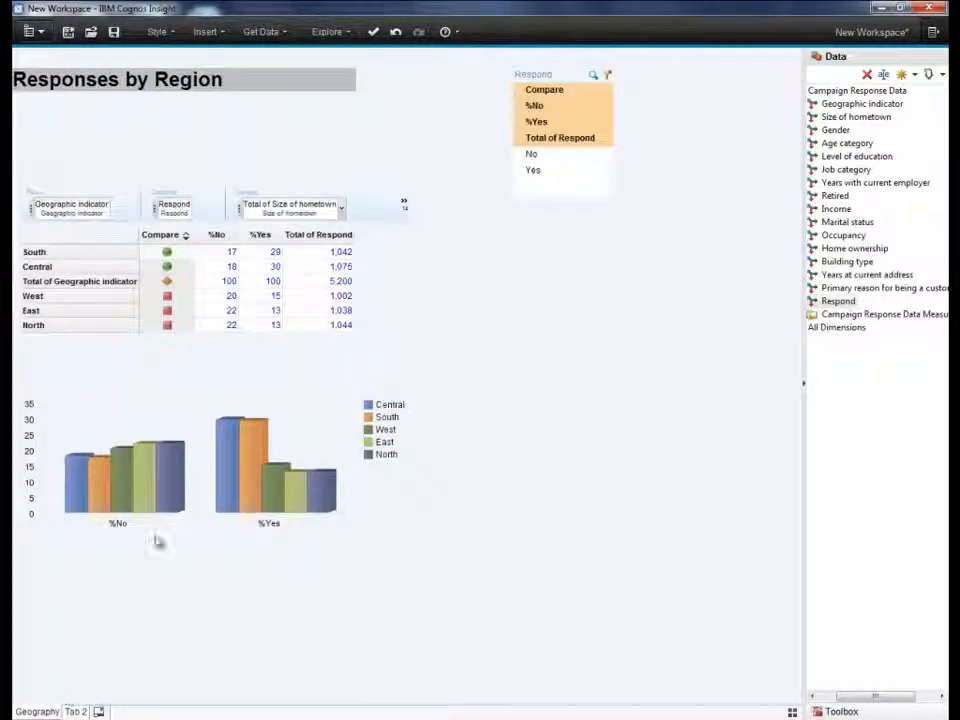
pyautogui.click(173, 36)
pyautogui.click(174, 58)
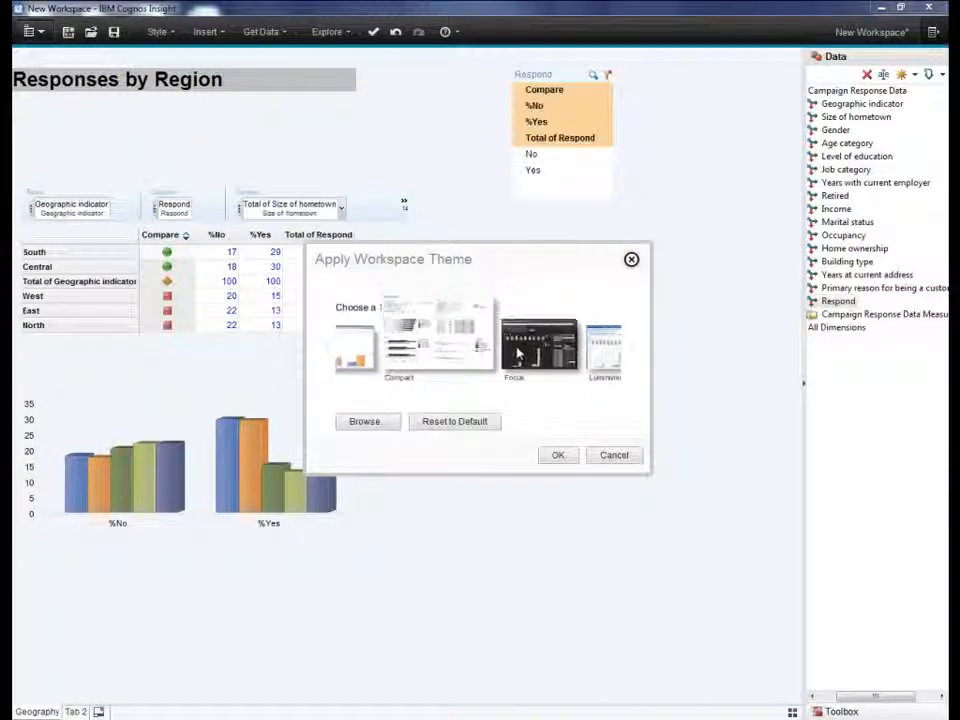
pyautogui.click(518, 350)
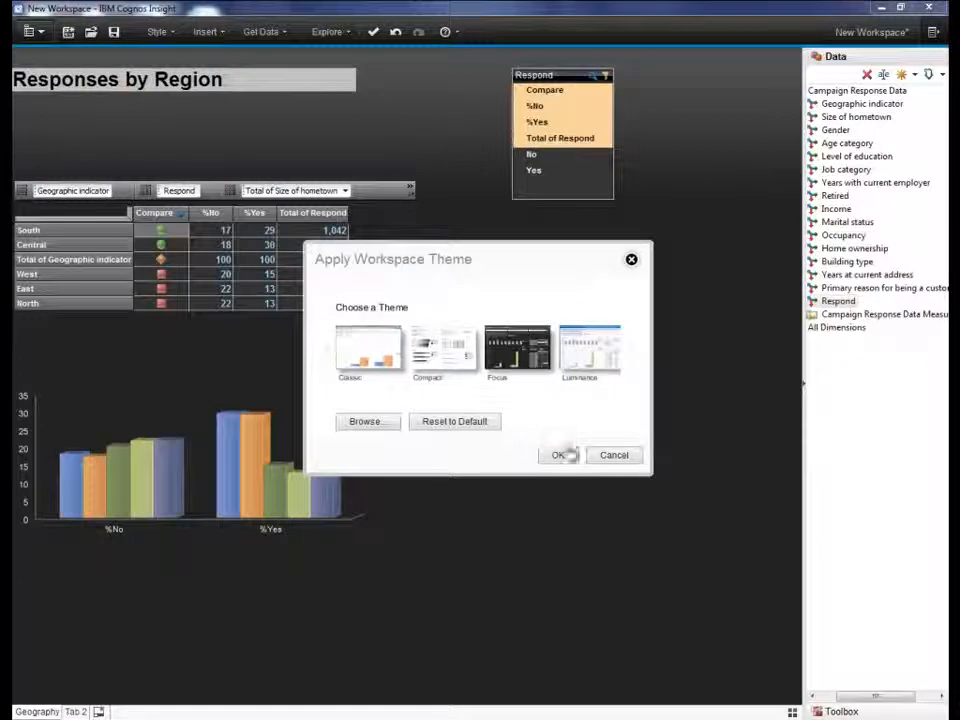
pyautogui.click(562, 456)
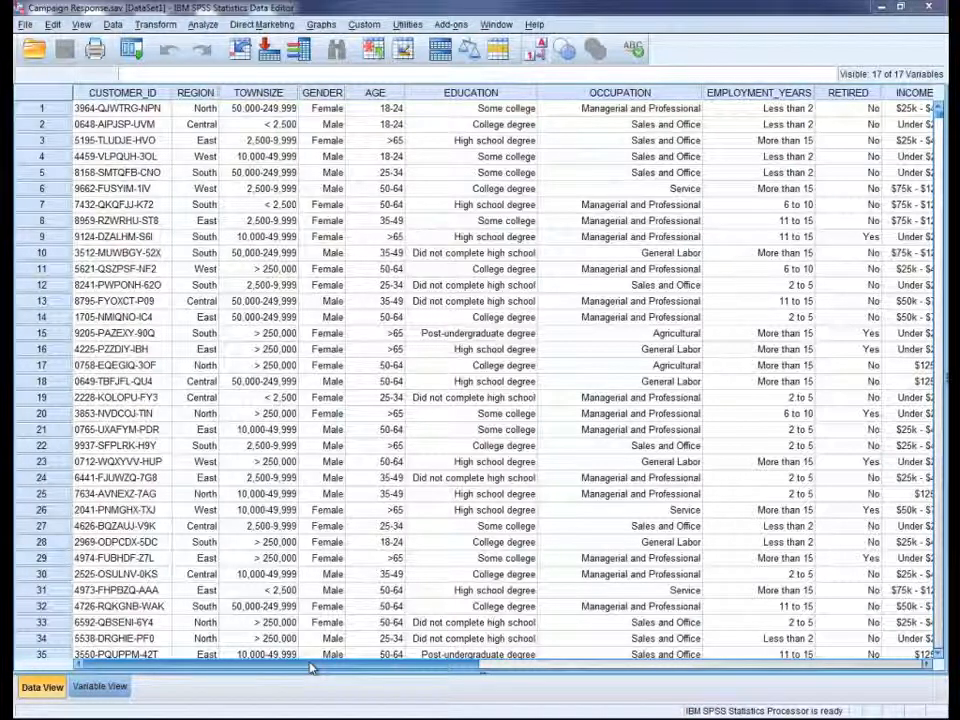
# - Start a Decision Tree analysis on the campaign data and assign Response as the dependent variable
pyautogui.moveTo(310, 668); pyautogui.dragTo(684, 694)
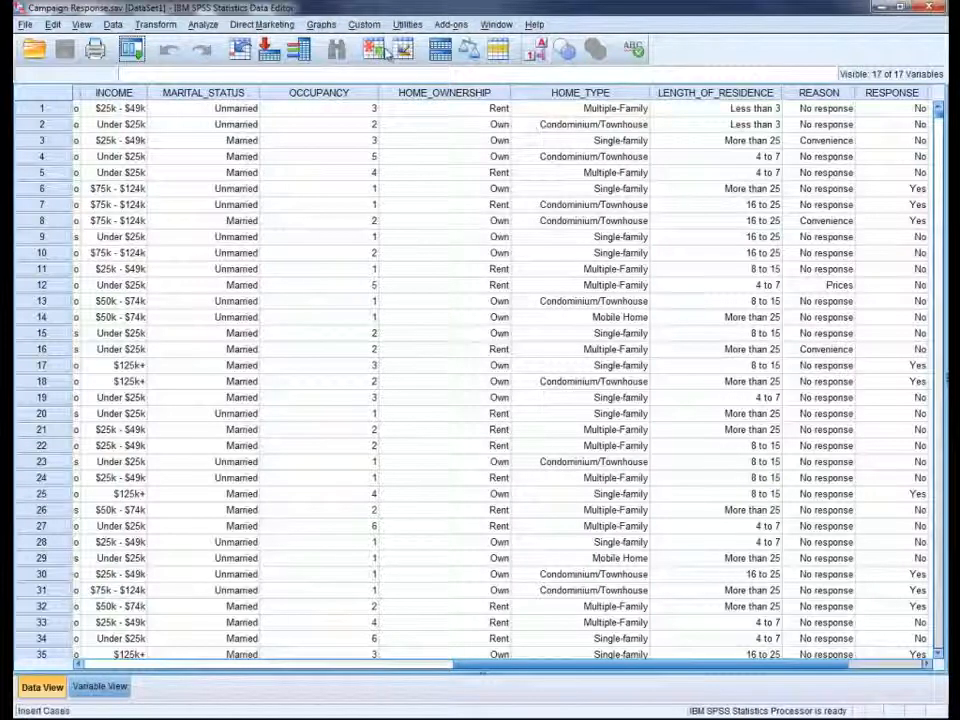
pyautogui.click(205, 24)
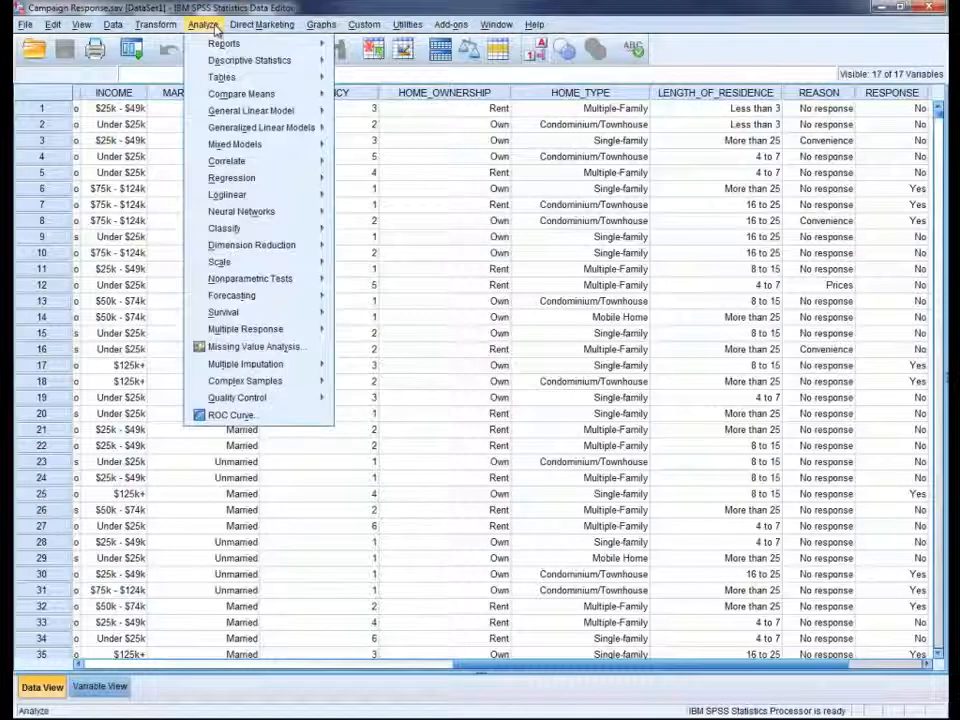
pyautogui.moveTo(277, 218)
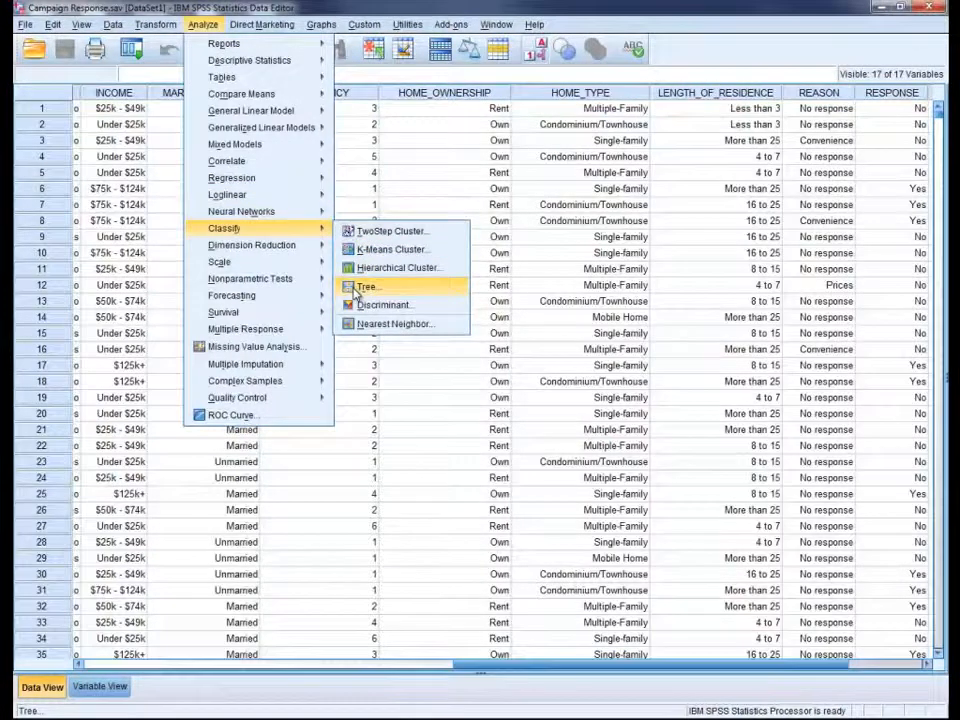
pyautogui.click(365, 287)
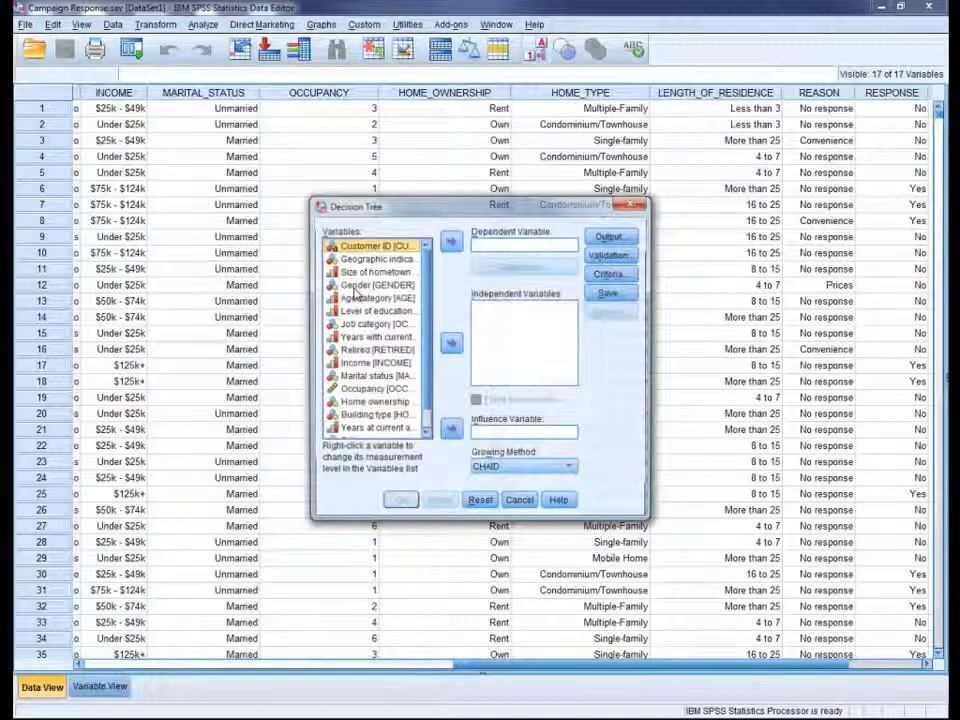
pyautogui.click(353, 286)
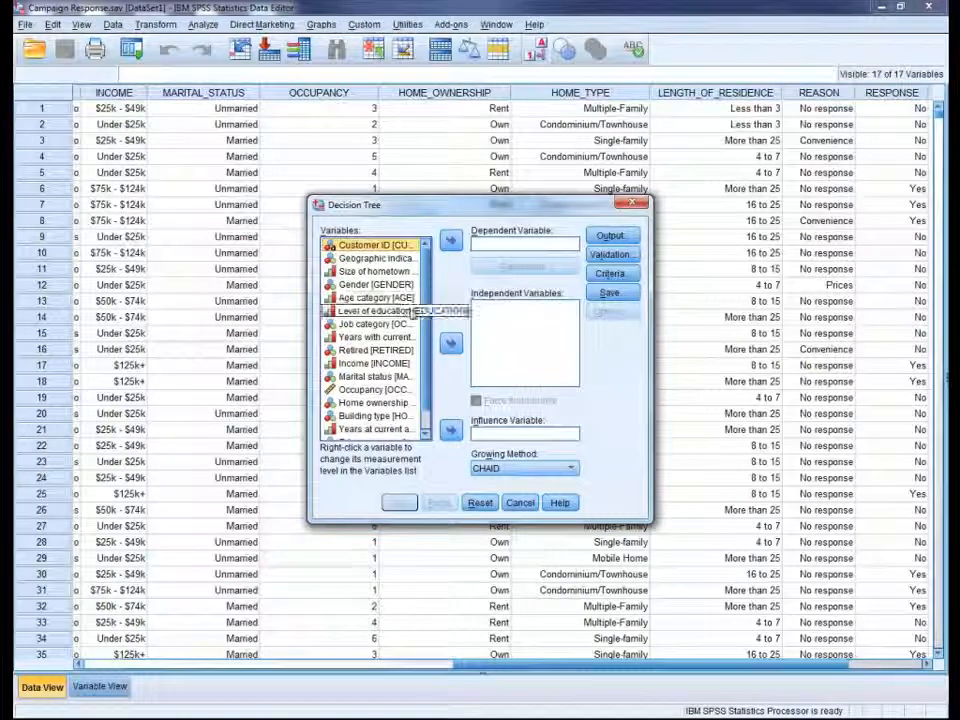
pyautogui.scroll(-1, 425, 318)
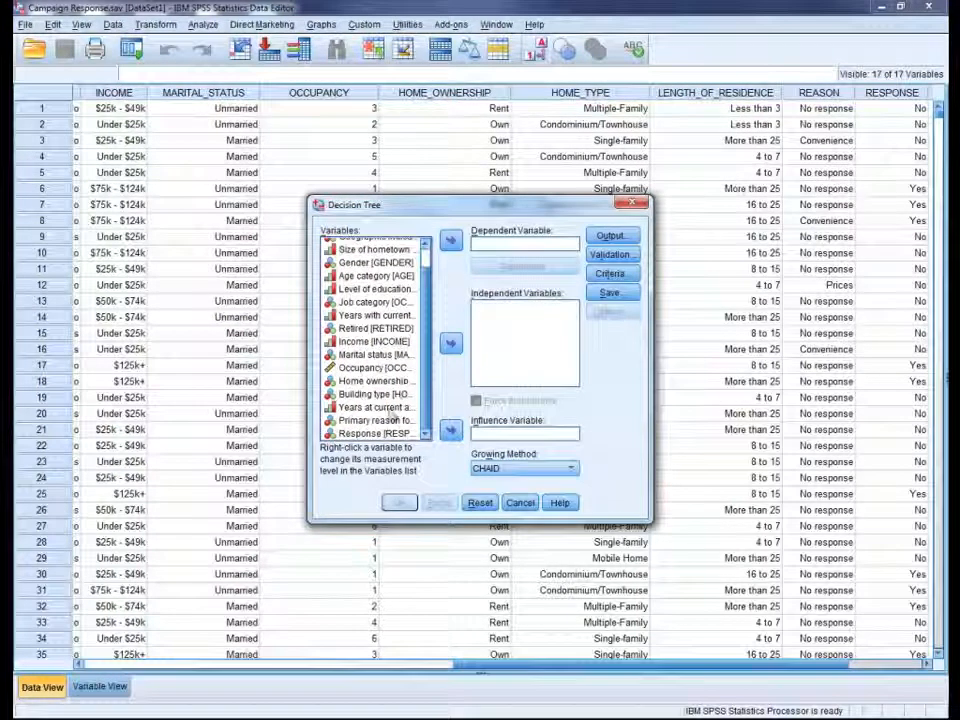
pyautogui.click(386, 434)
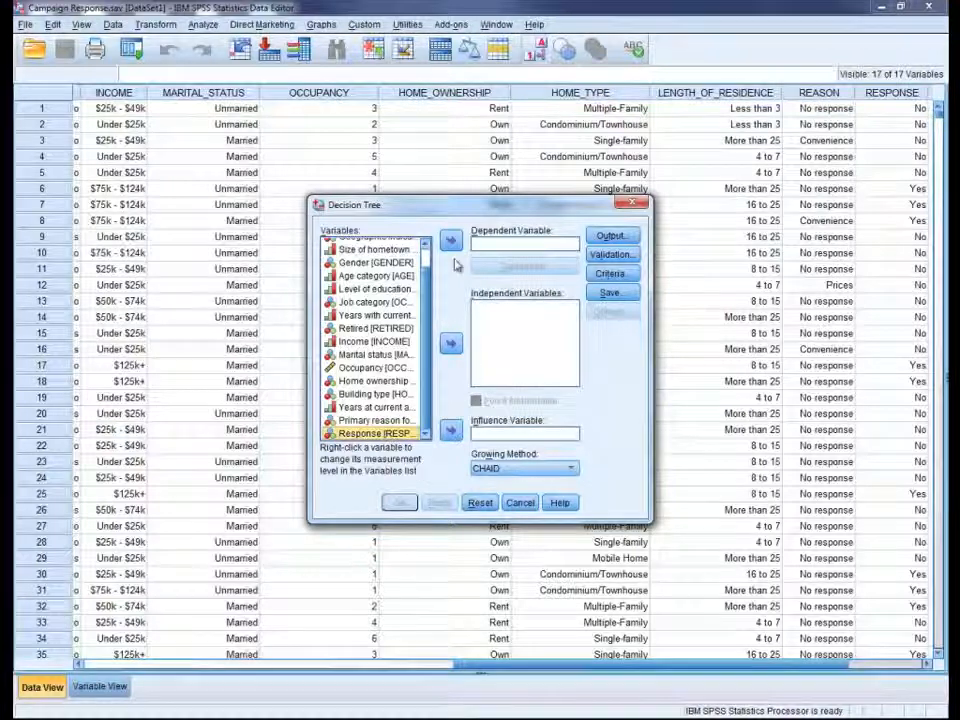
pyautogui.click(452, 242)
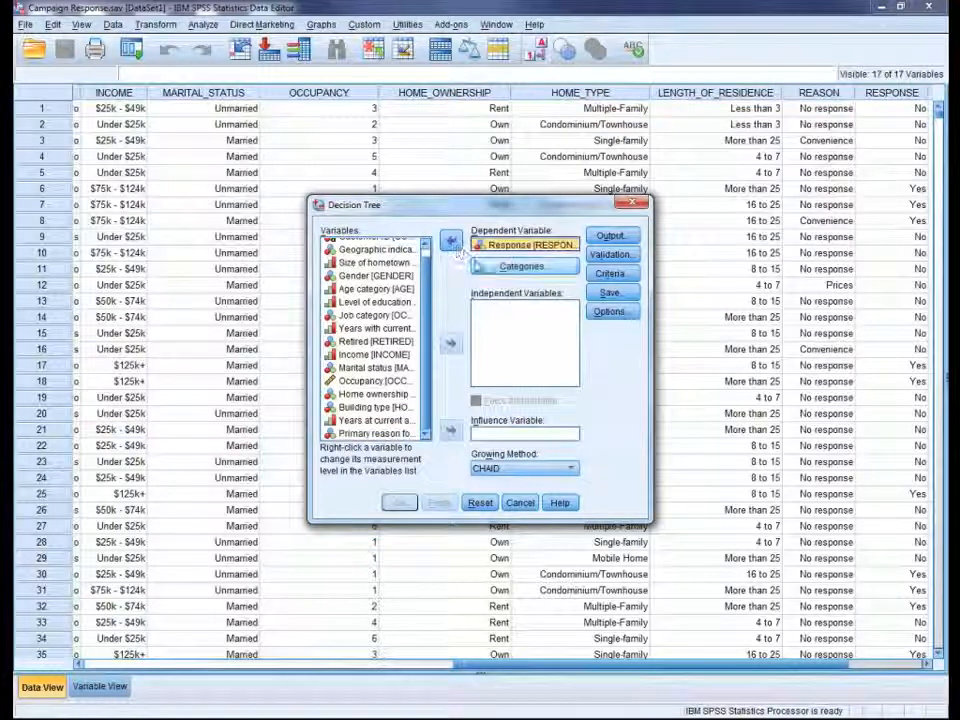
# - Set Yes as the target category of the dependent variable Response
pyautogui.click(513, 273)
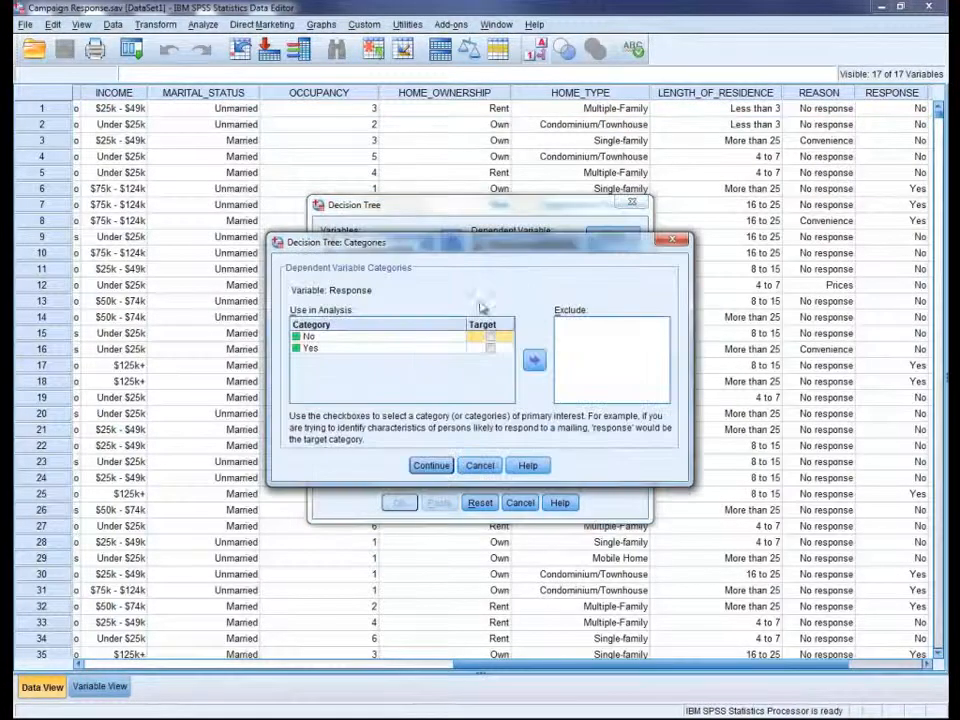
pyautogui.click(490, 349)
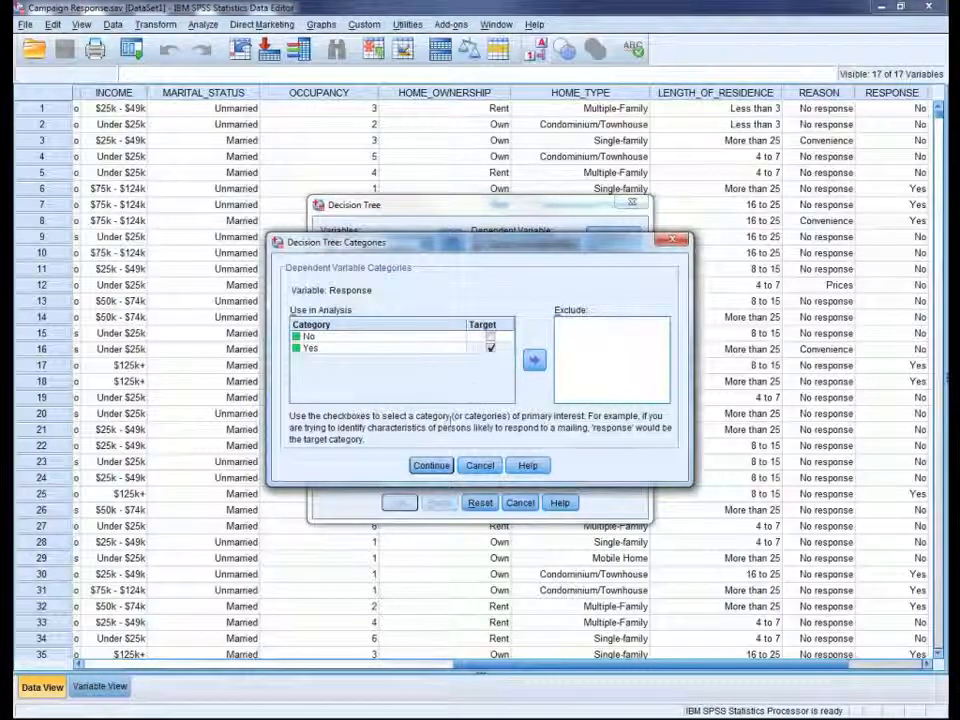
pyautogui.click(432, 466)
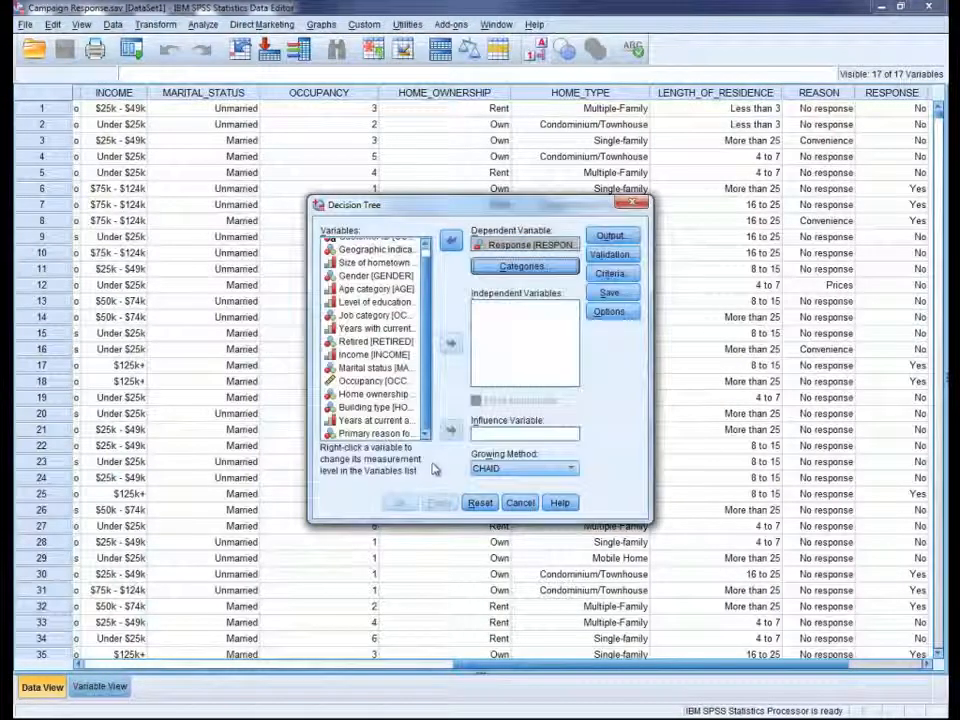
# - Add all remaining variables except Customer ID as independent variables and set the growing method to CRT
pyautogui.click(400, 251)
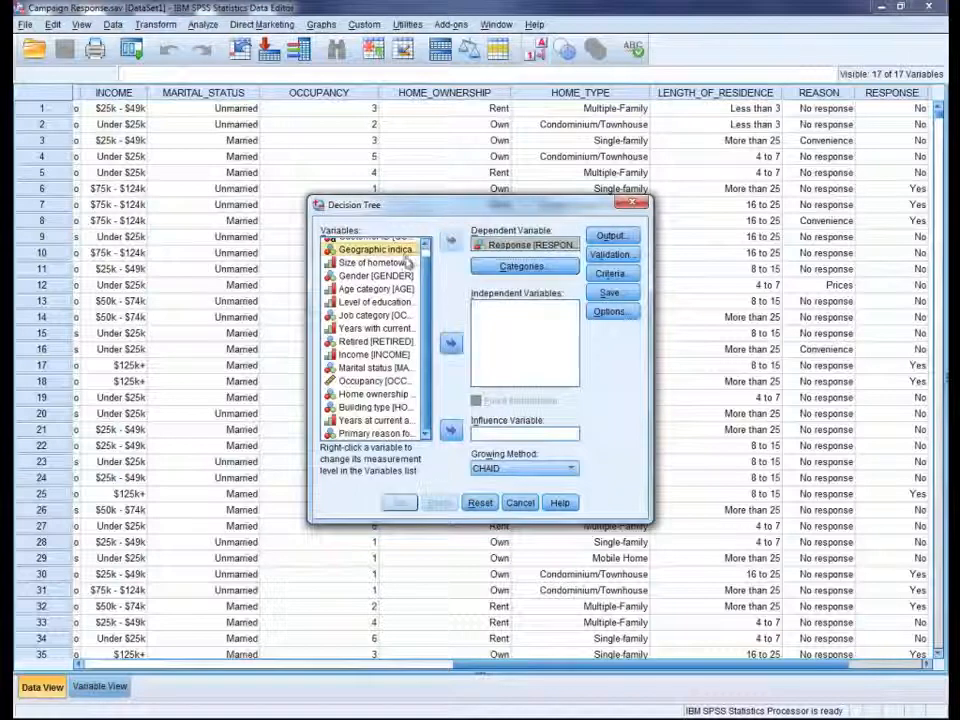
pyautogui.keyDown('shift'); pyautogui.click(395, 432); pyautogui.keyUp('shift')
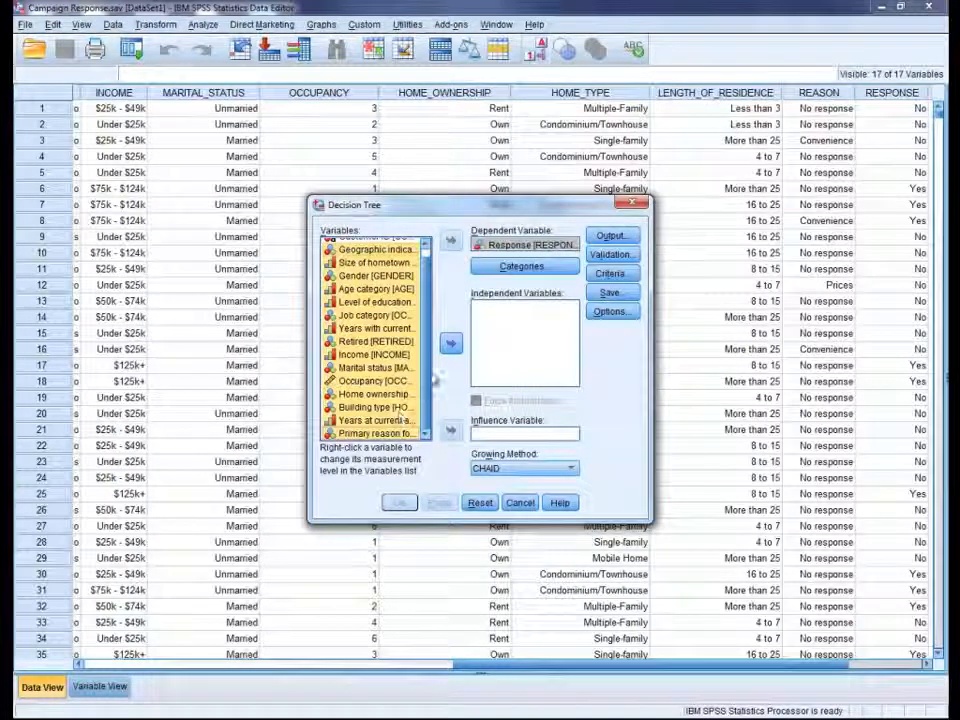
pyautogui.click(451, 345)
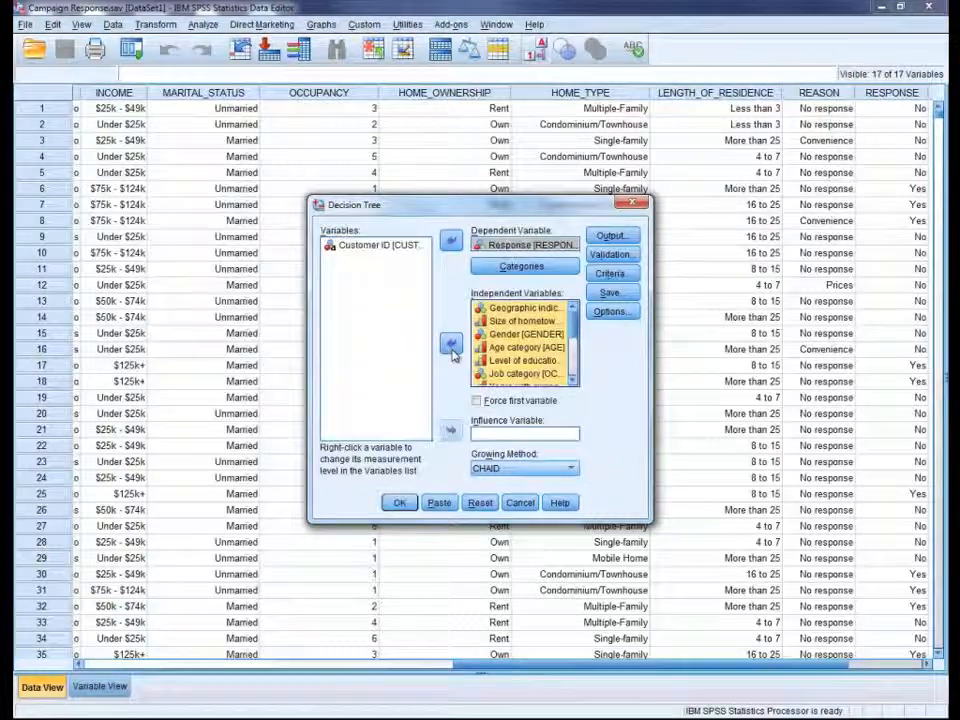
pyautogui.click(571, 472)
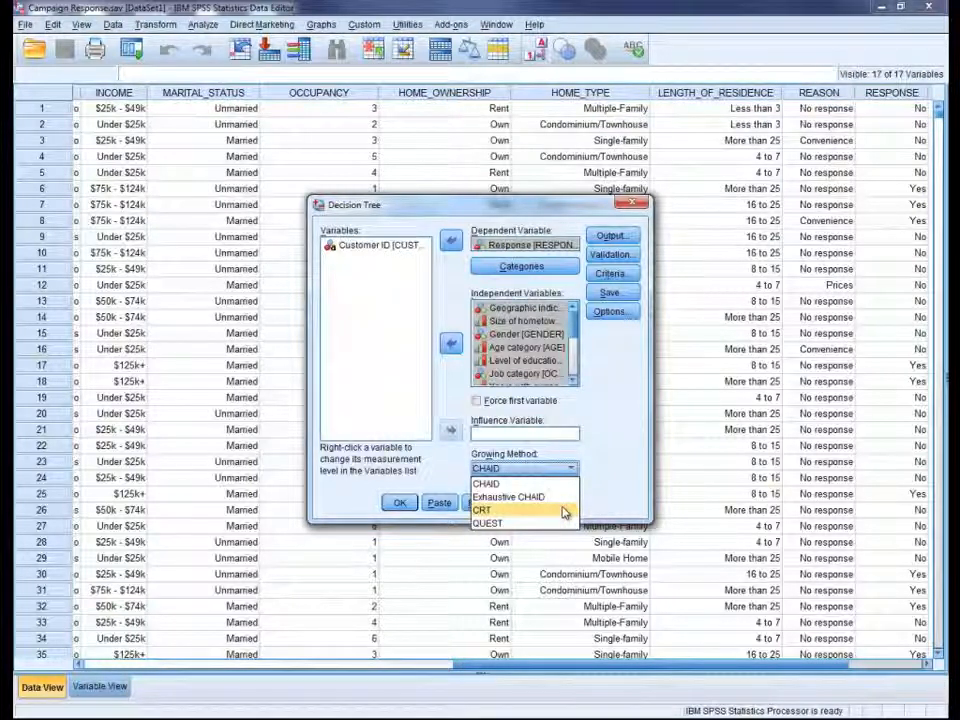
pyautogui.click(565, 512)
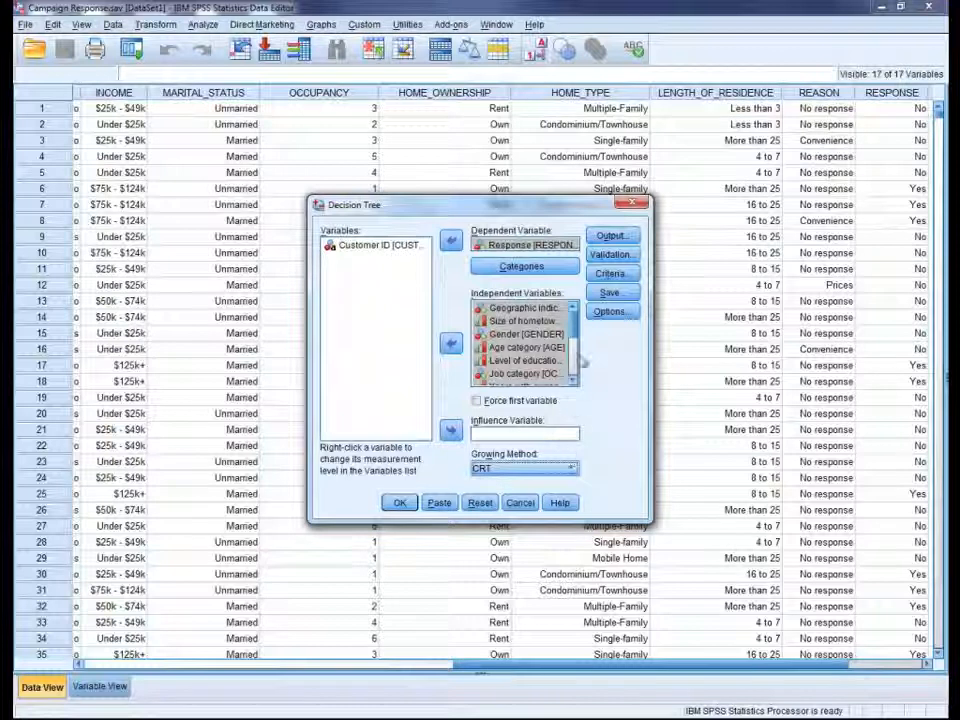
# - Configure the tree output to show table and chart in the nodes, plus importance-to-model statistics and the independent variable importance plot
pyautogui.click(610, 240)
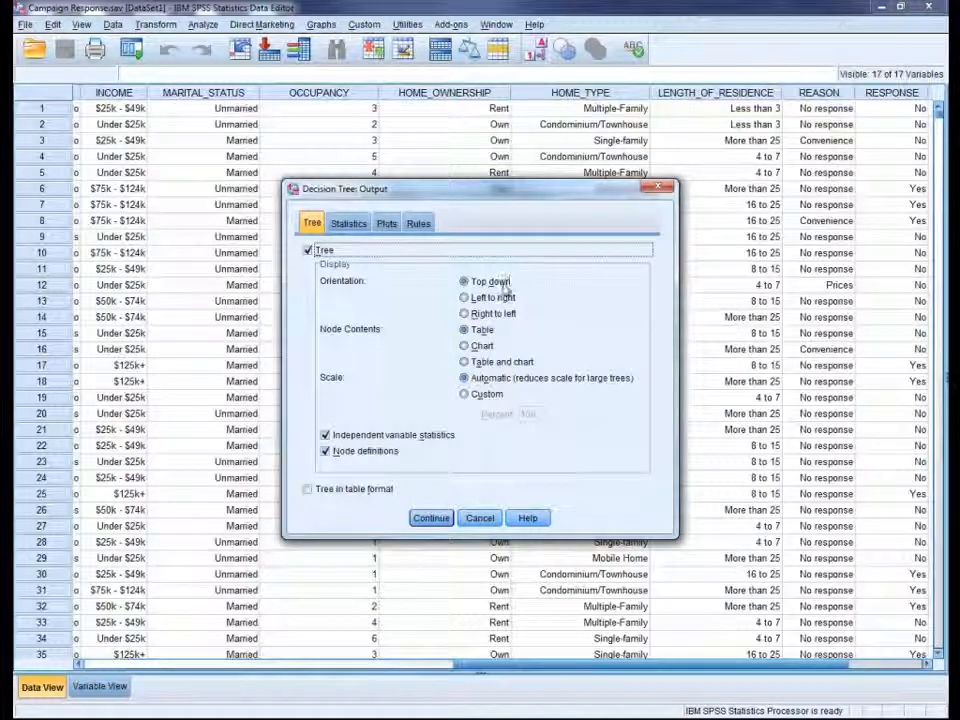
pyautogui.click(465, 362)
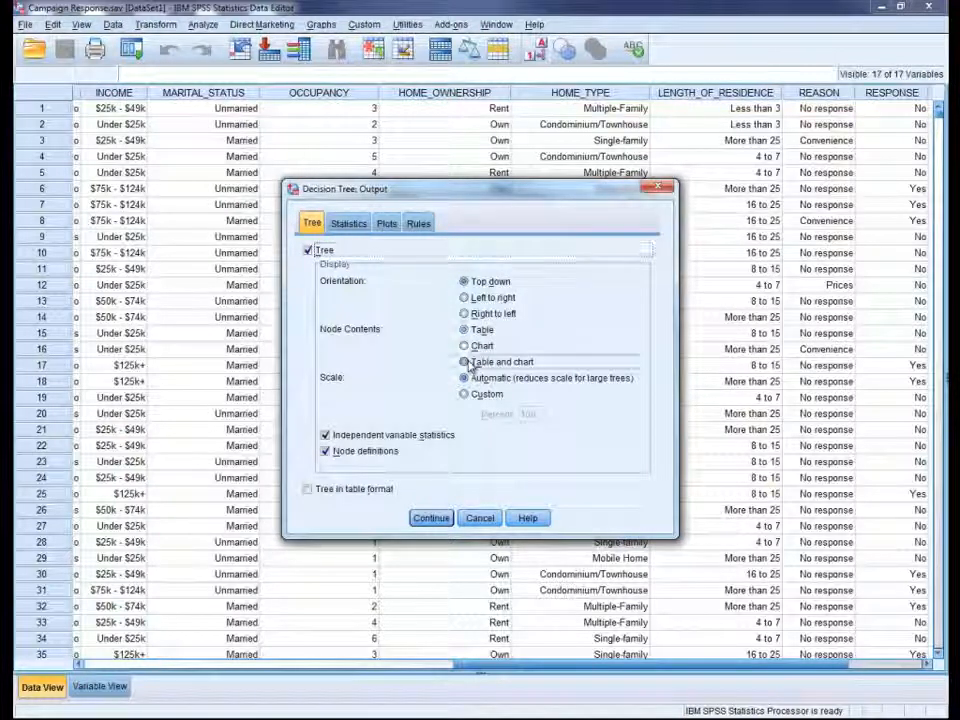
pyautogui.click(350, 224)
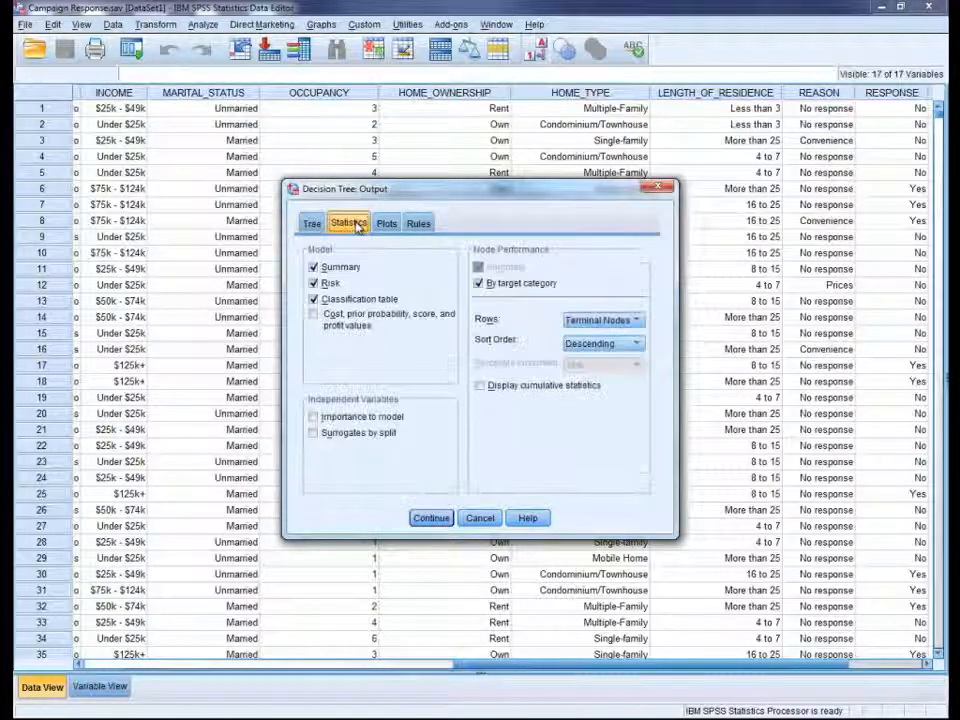
pyautogui.click(313, 418)
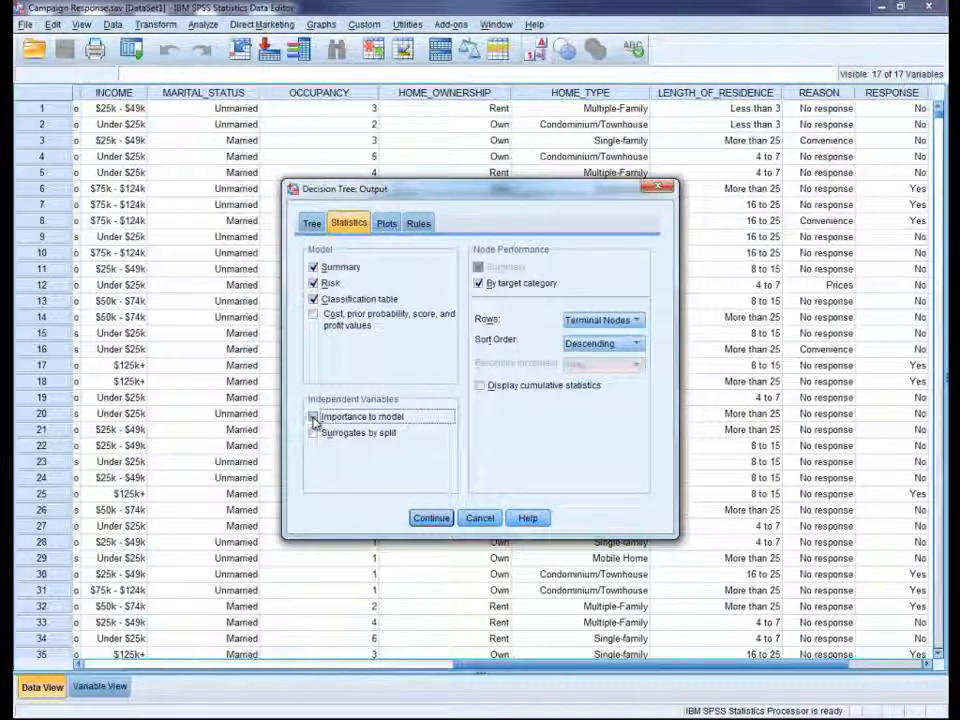
pyautogui.click(387, 224)
pyautogui.click(309, 251)
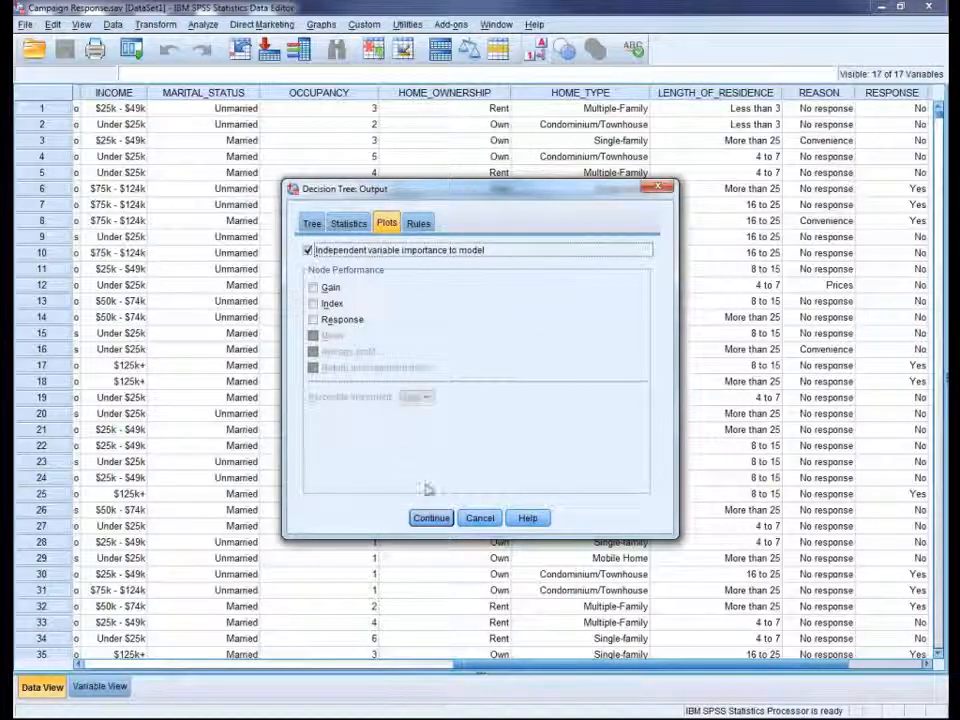
pyautogui.click(430, 517)
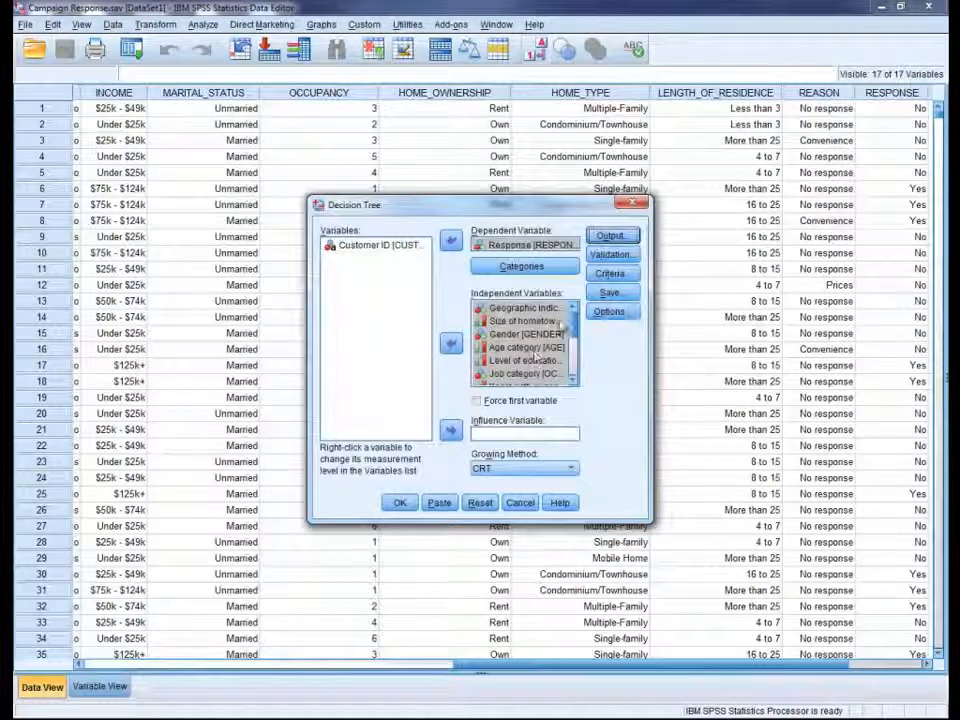
# - Turn on split-sample validation with random assignment and display results for the test sample only
pyautogui.click(611, 256)
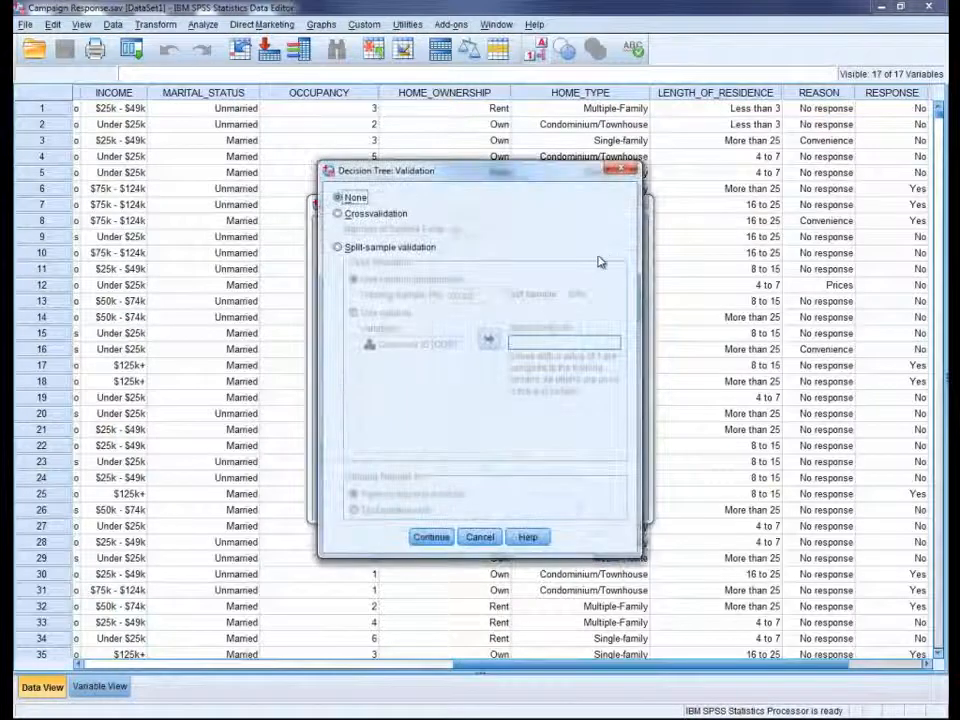
pyautogui.click(338, 248)
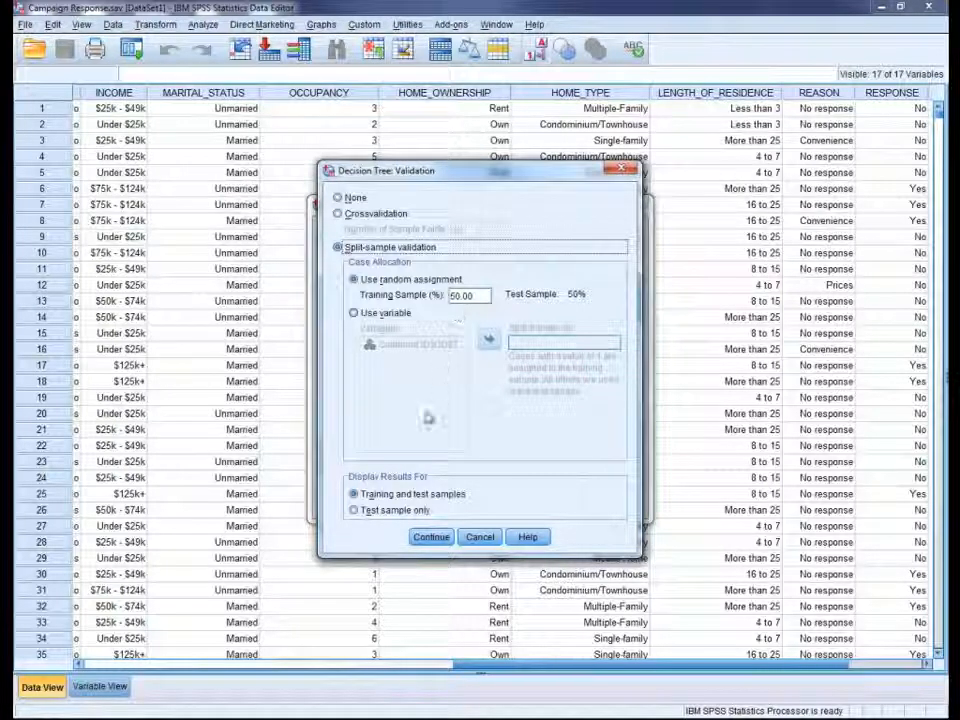
pyautogui.click(354, 510)
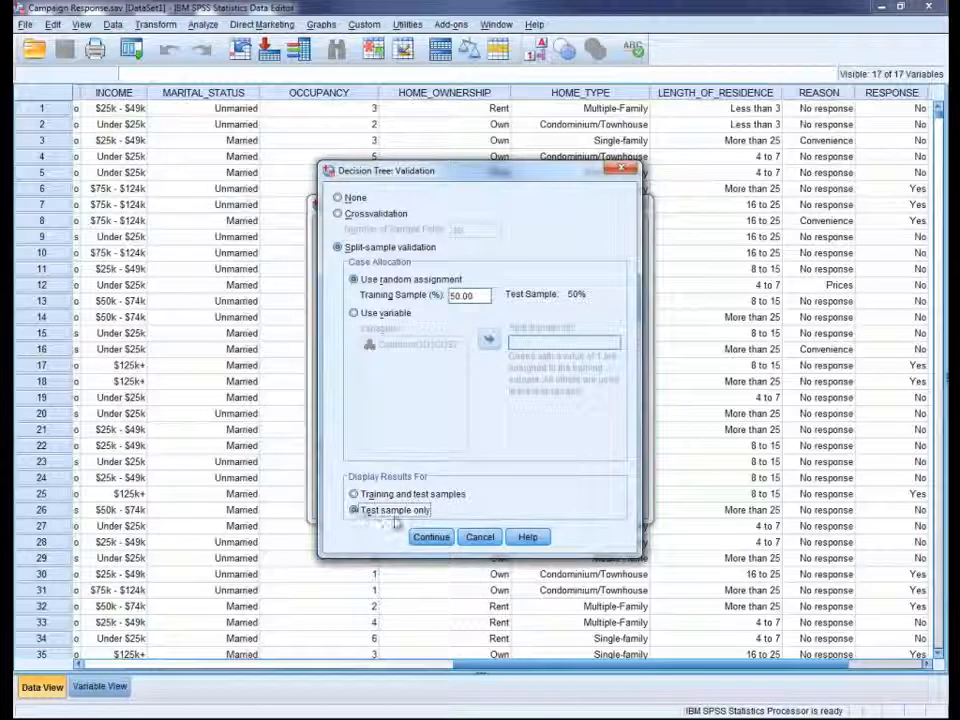
pyautogui.click(432, 538)
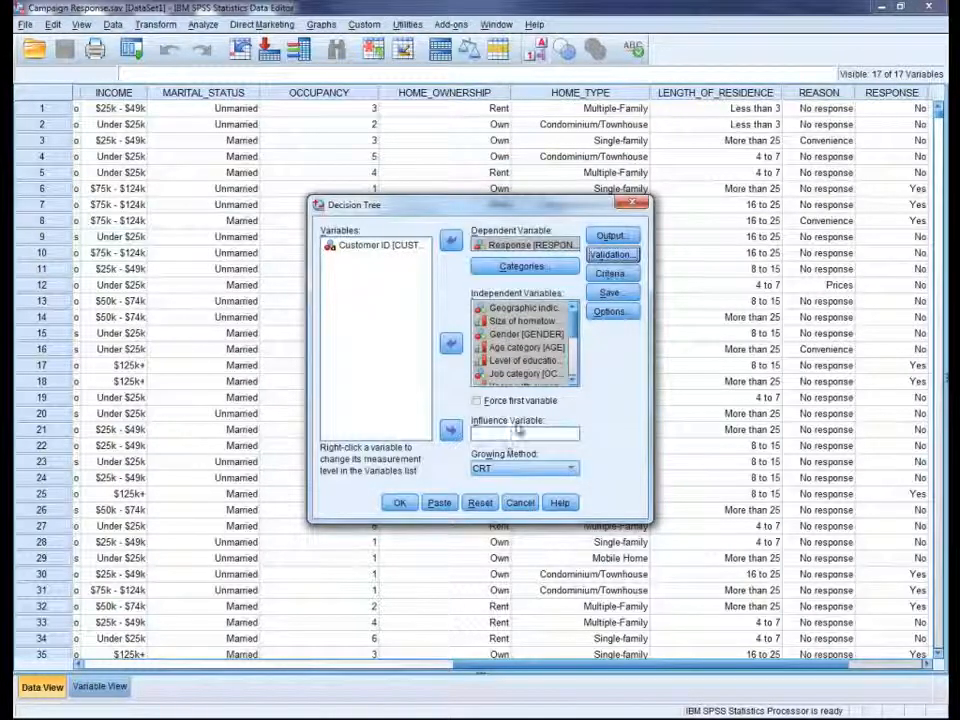
# - Set a custom maximum tree depth of 3 and run the decision tree analysis
pyautogui.click(610, 273)
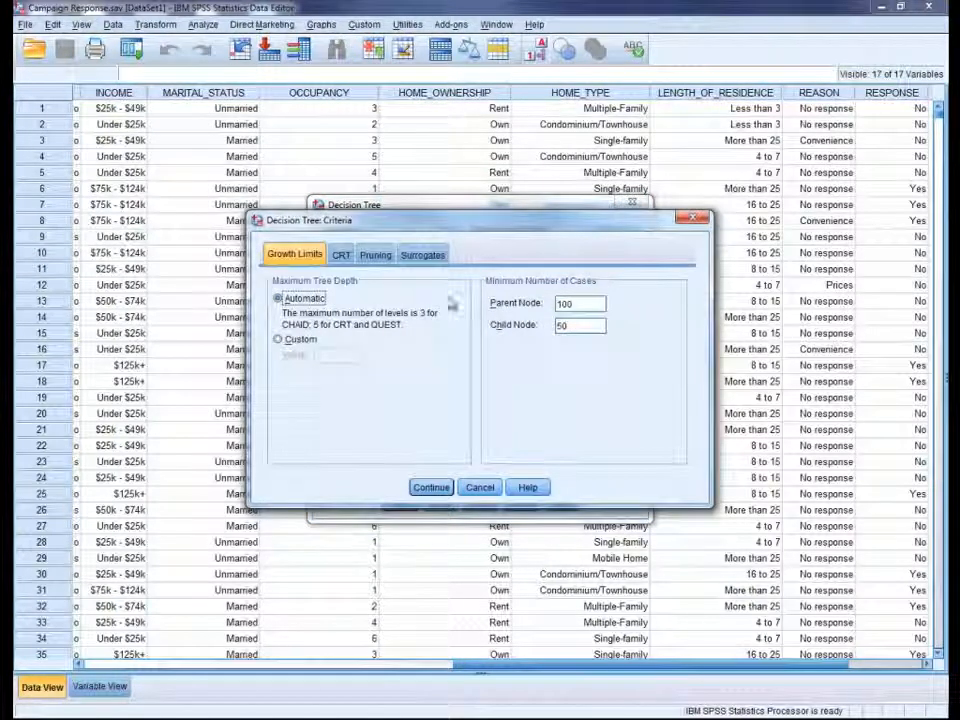
pyautogui.click(278, 339)
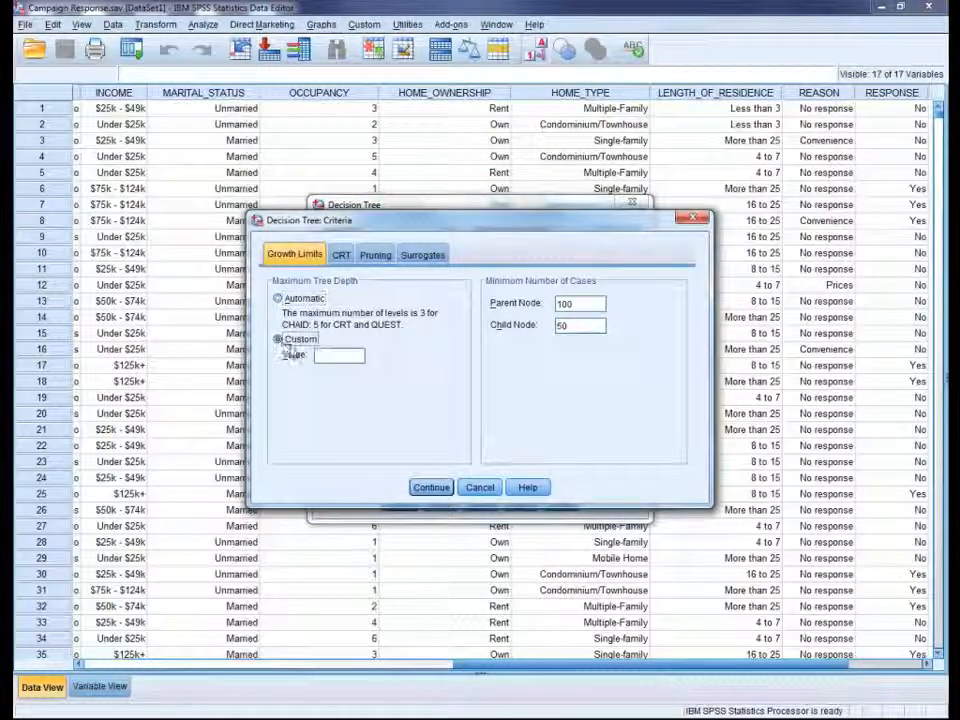
pyautogui.write('3')
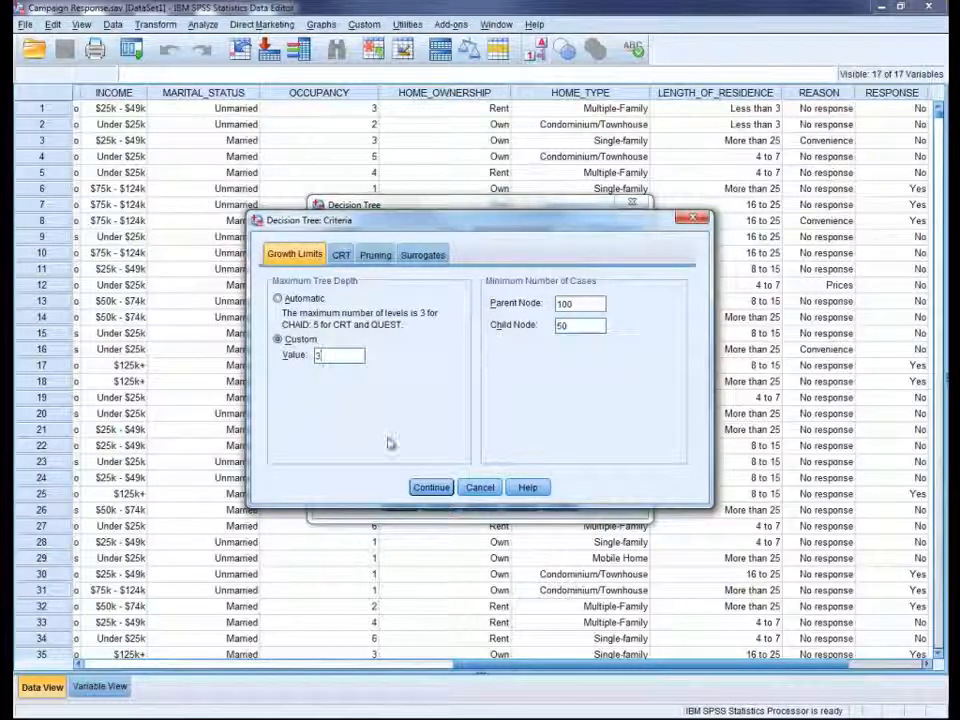
pyautogui.click(428, 488)
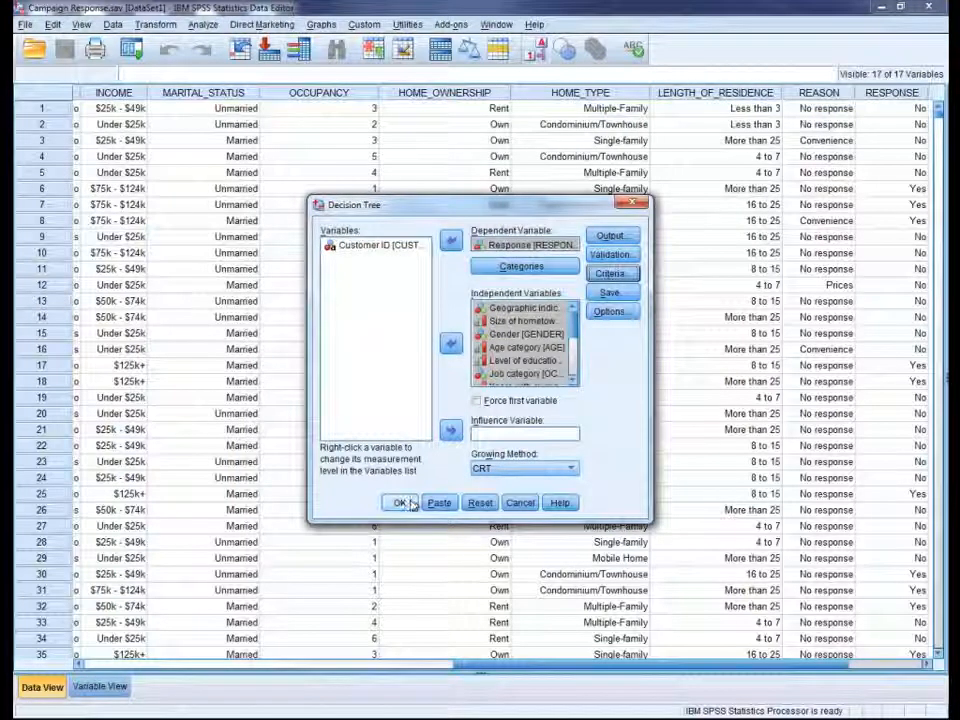
pyautogui.click(401, 503)
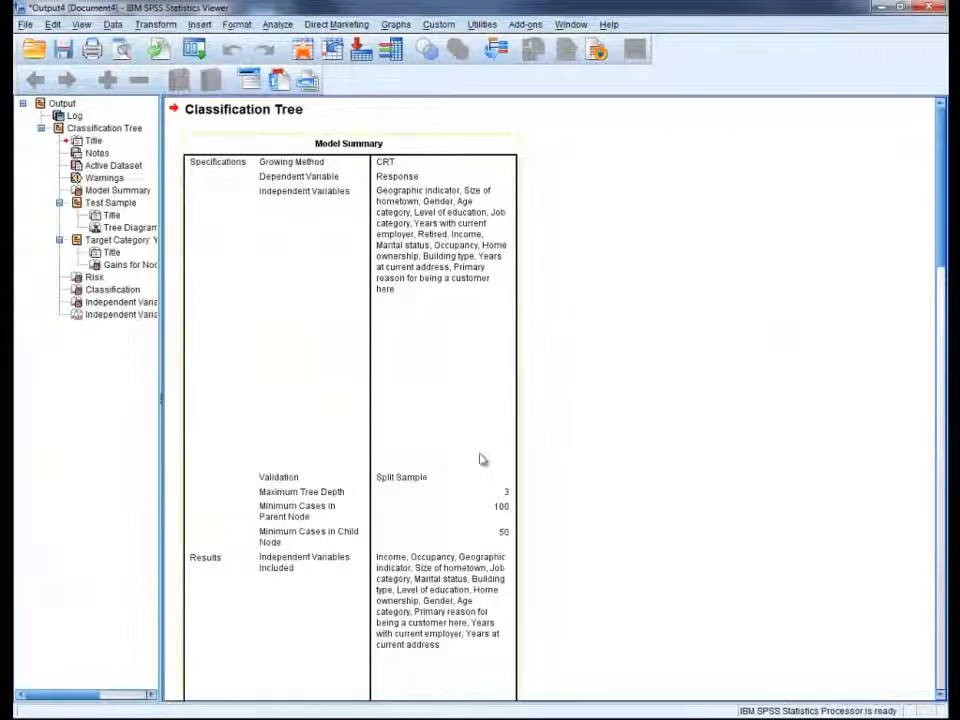
# - Open the test sample tree diagram in a maximized Tree Editor, scale it to 100%, and return to the output
pyautogui.moveTo(941, 240); pyautogui.dragTo(943, 504)
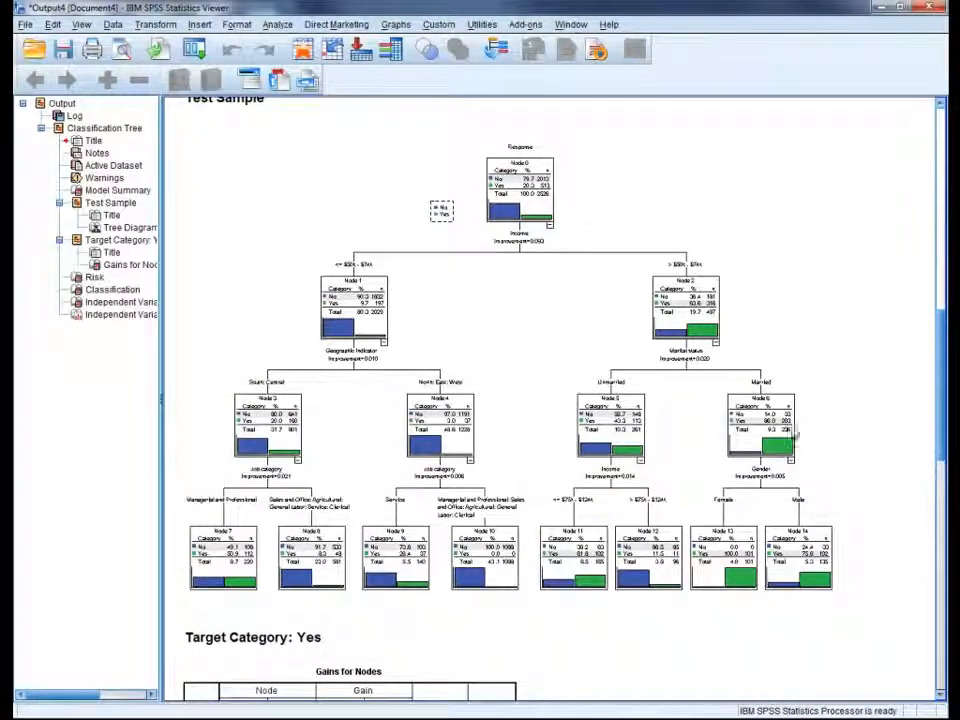
pyautogui.click(557, 390)
pyautogui.doubleClick(557, 390)
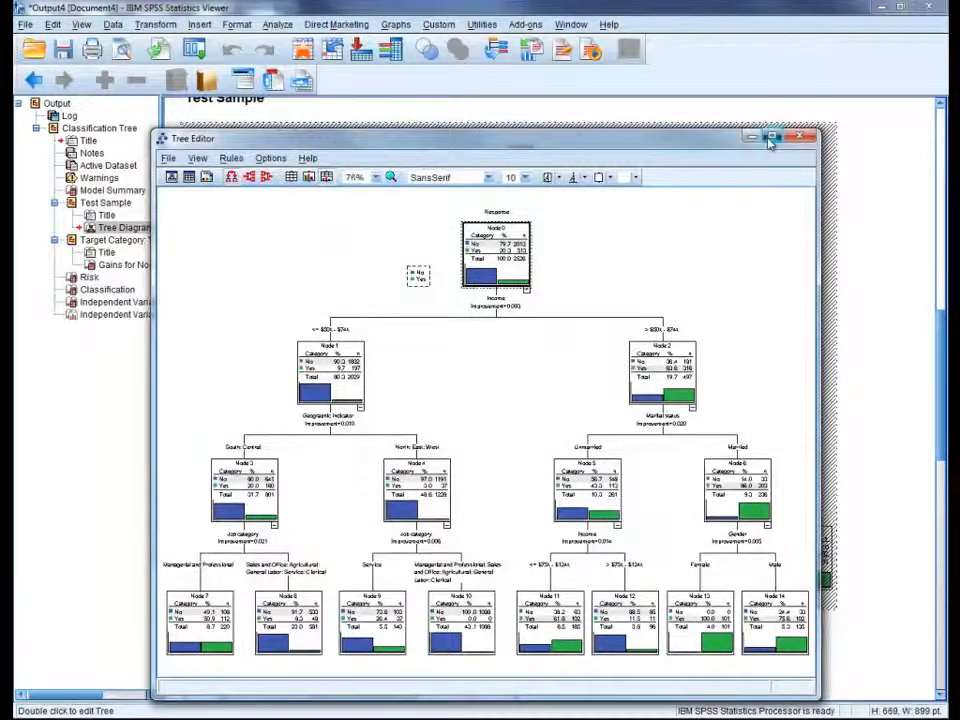
pyautogui.click(770, 136)
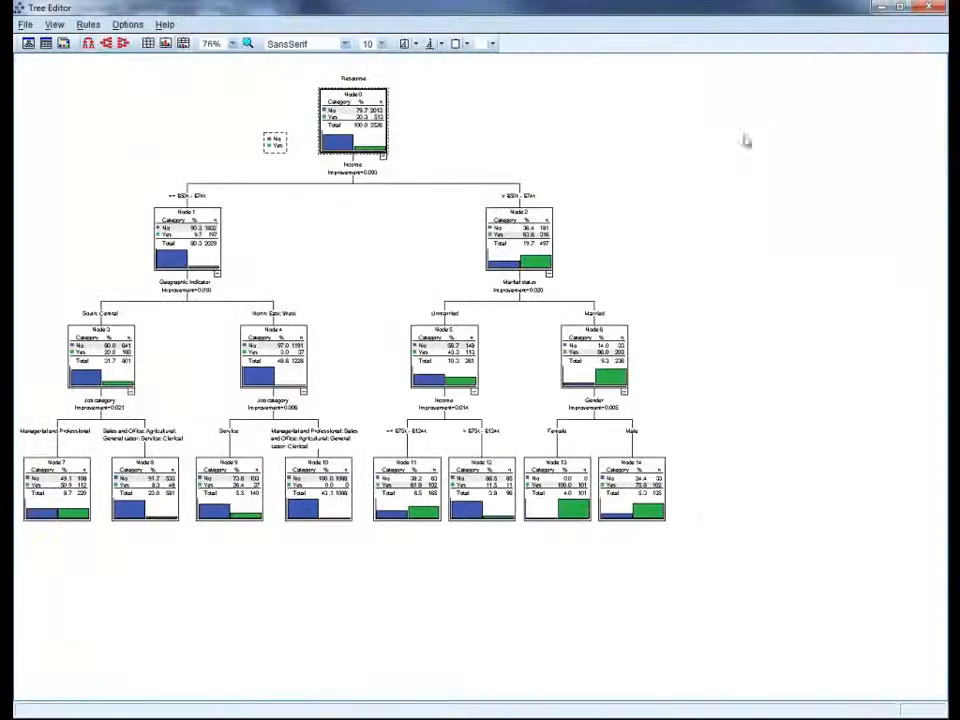
pyautogui.click(232, 43)
pyautogui.click(223, 87)
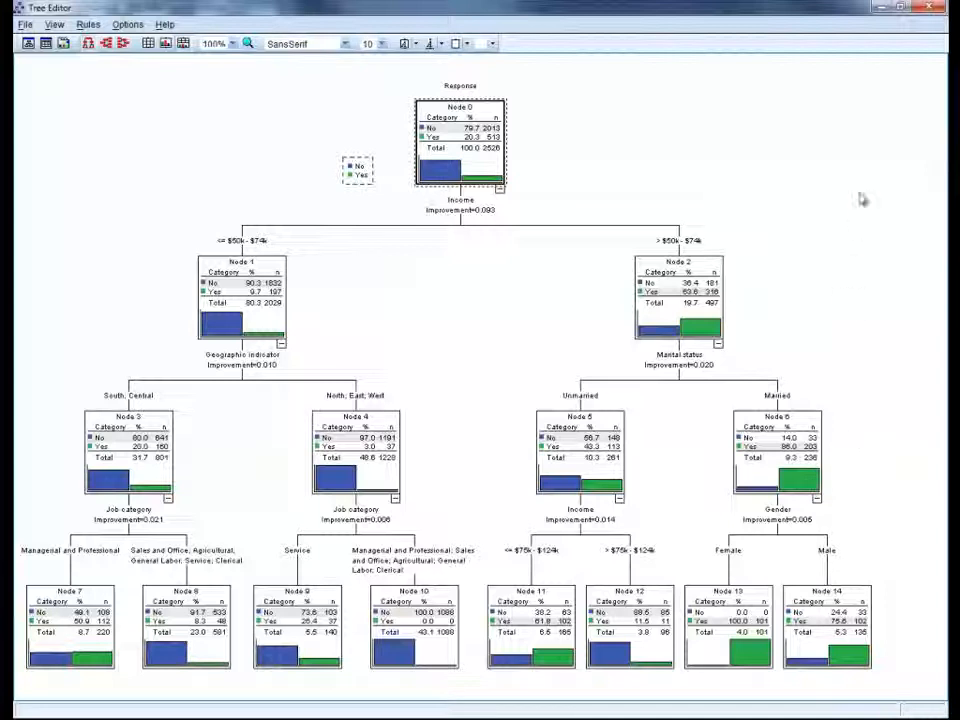
pyautogui.click(929, 7)
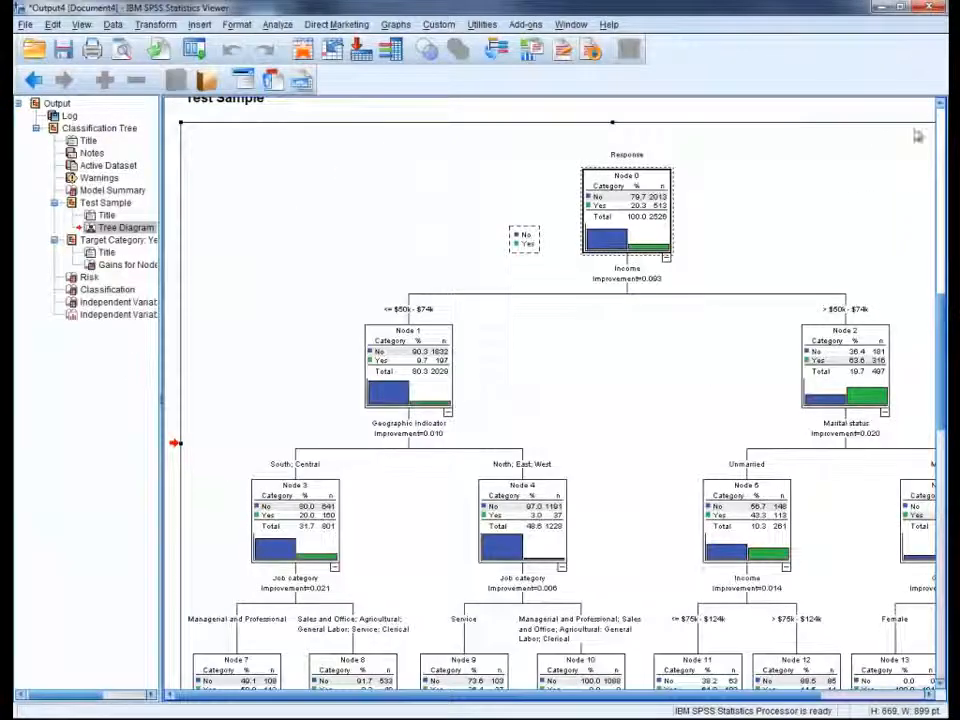
# - Review the Risk, Classification and Independent Variable Importance tables and the Normalized Importance chart
pyautogui.moveTo(942, 307); pyautogui.dragTo(922, 510)
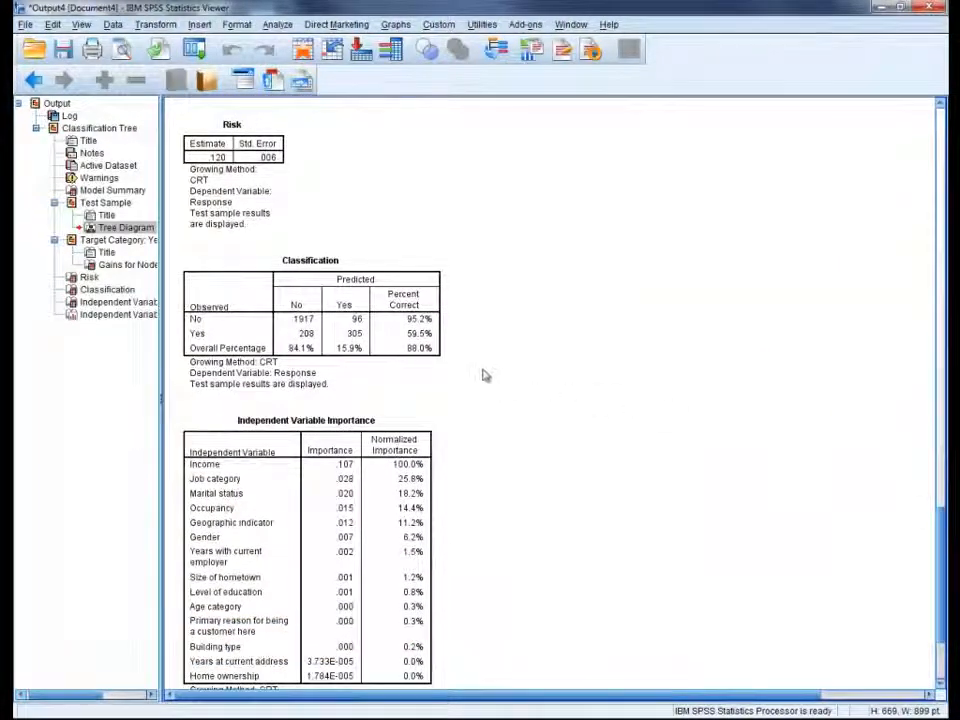
pyautogui.click(421, 360)
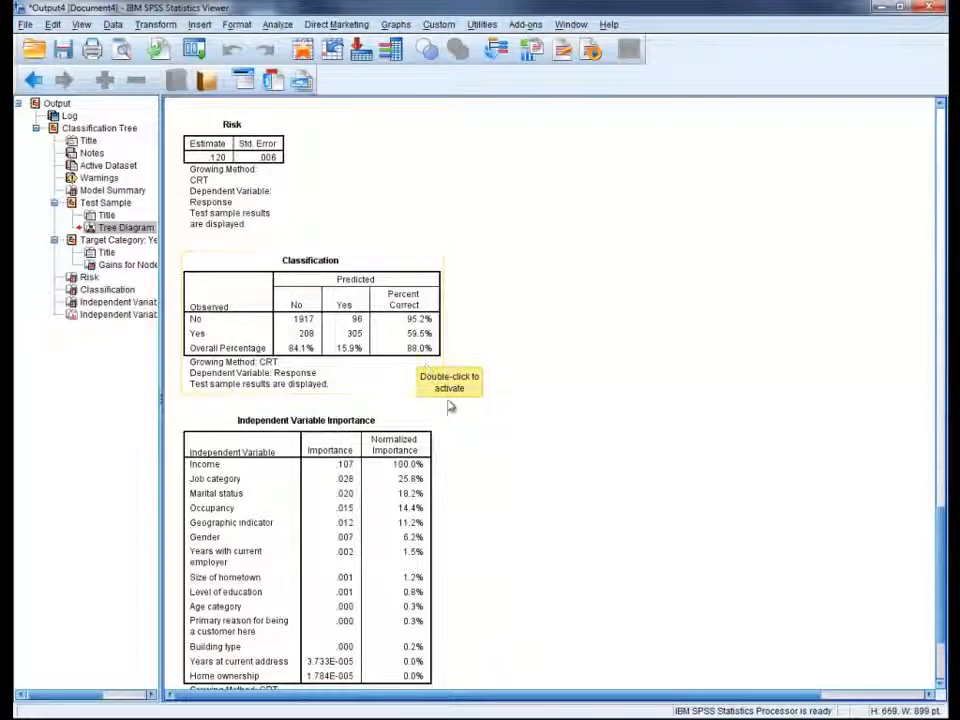
pyautogui.scroll(-3, 449, 405)
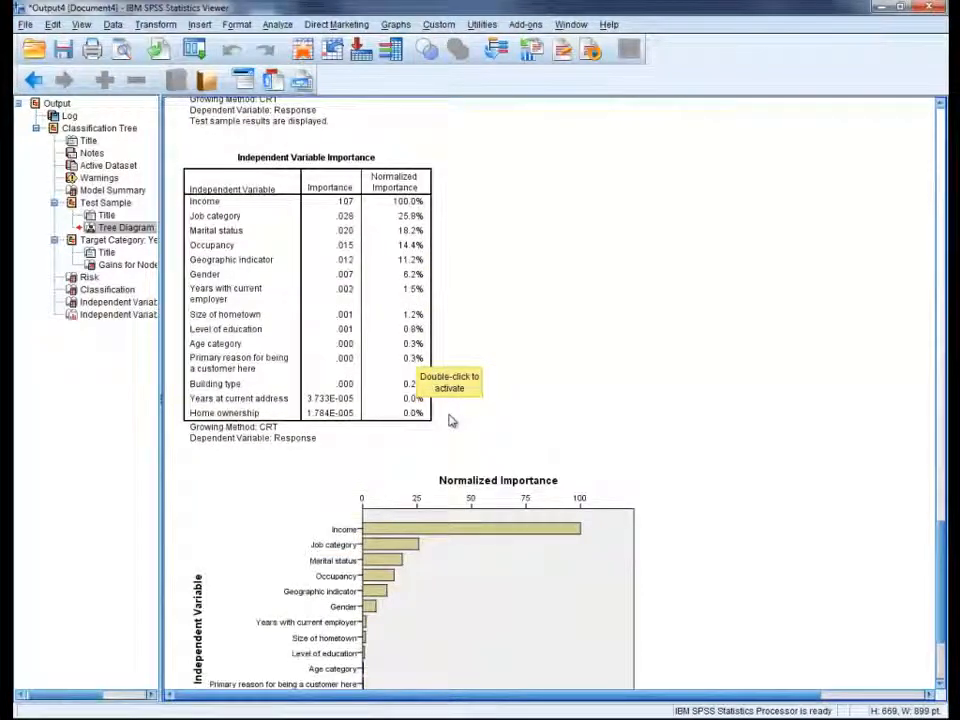
pyautogui.scroll(-1, 450, 421)
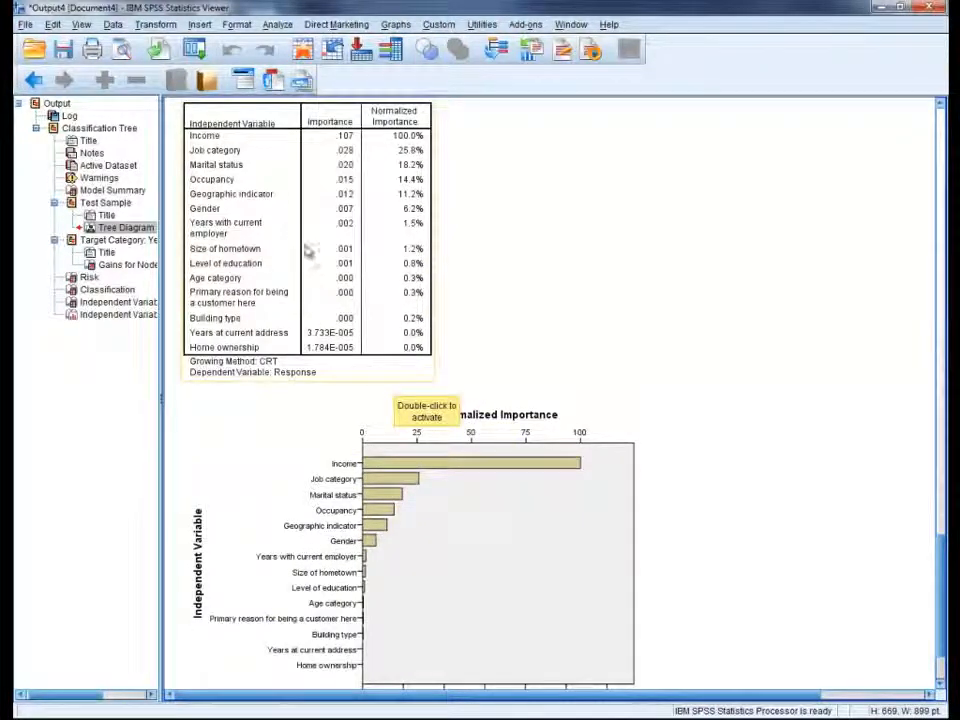